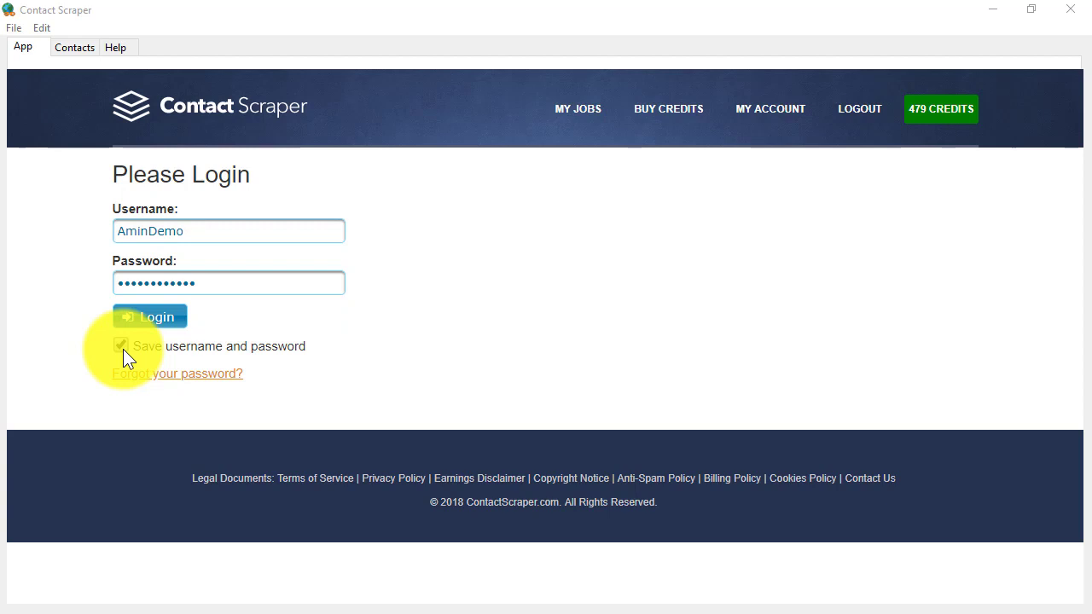
Step: Log in with the saved username and password, and start a new job
{"action": "left_click", "coordinate": [167, 331]}
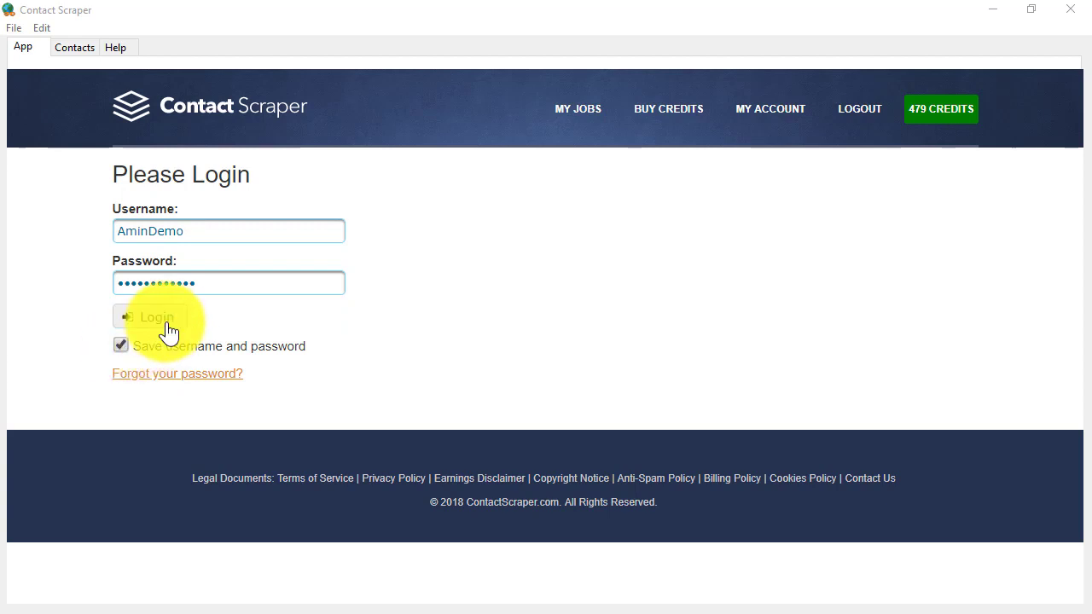
{"action": "left_click", "coordinate": [169, 331]}
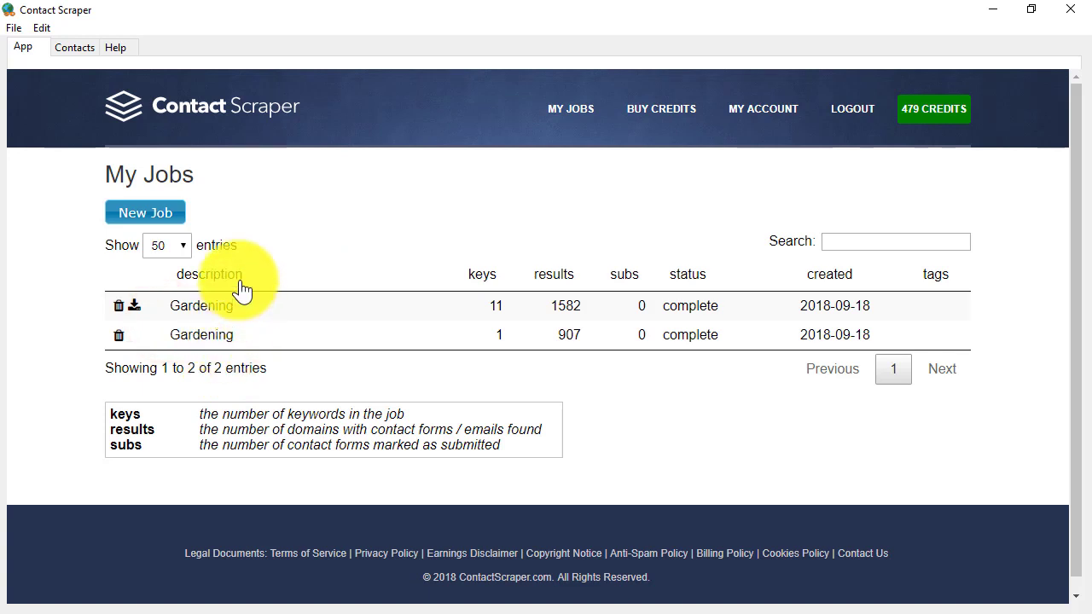
{"action": "left_click", "coordinate": [156, 225]}
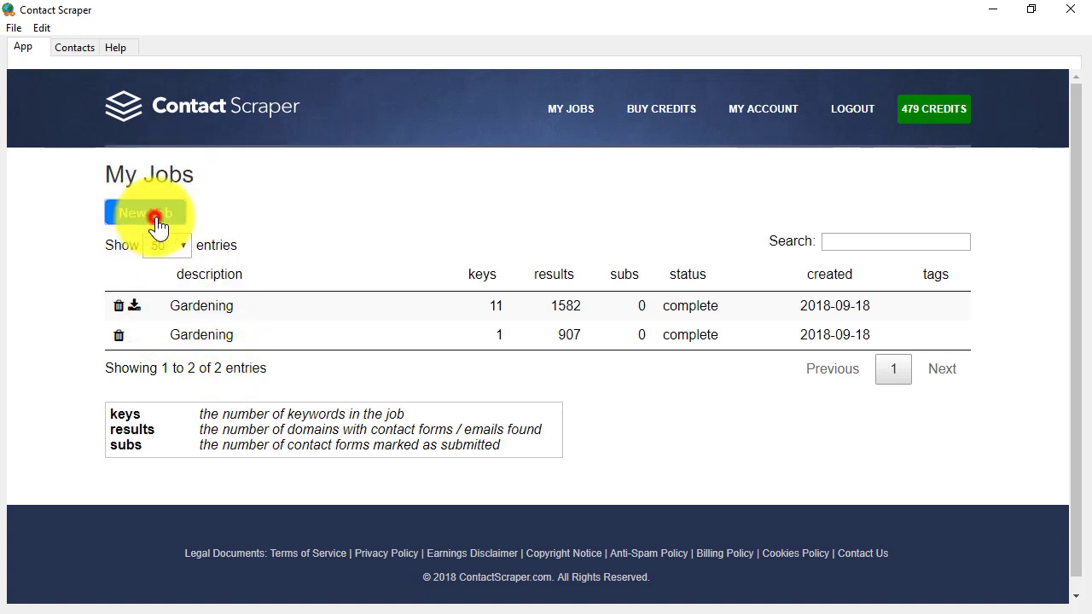
Step: Set the job type to Contact Forms, consulting its help note, and enter Gardening as the job description
{"action": "left_click", "coordinate": [218, 294]}
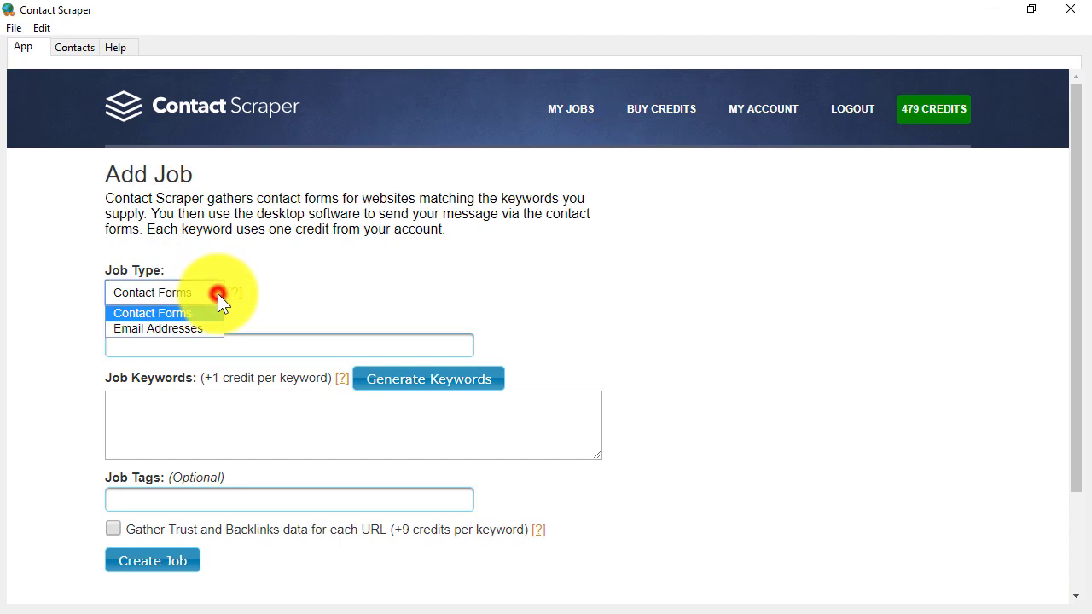
{"action": "left_click", "coordinate": [190, 311]}
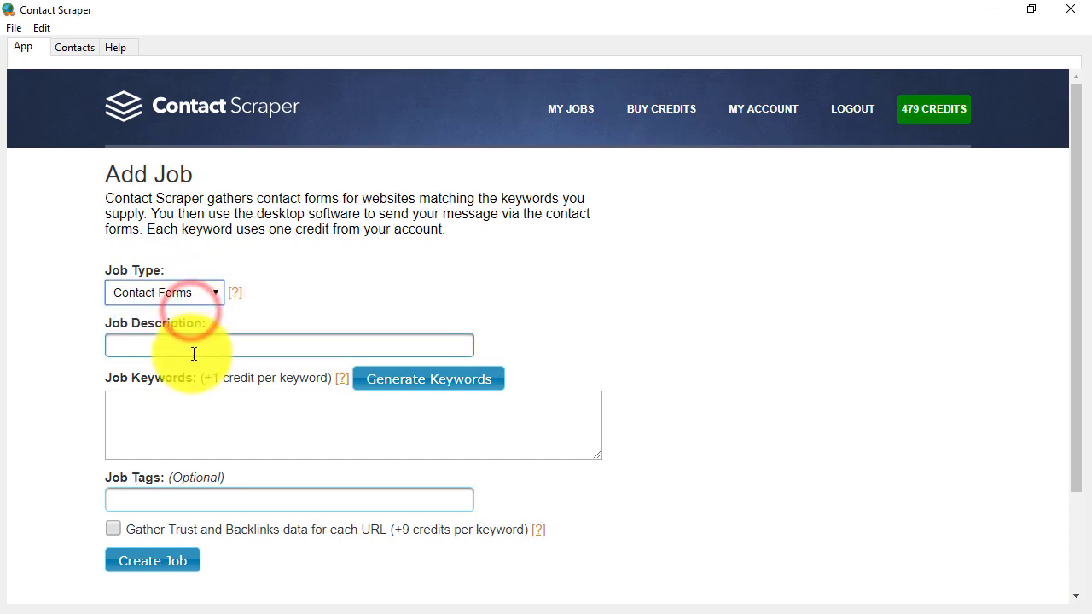
{"action": "left_click", "coordinate": [235, 295]}
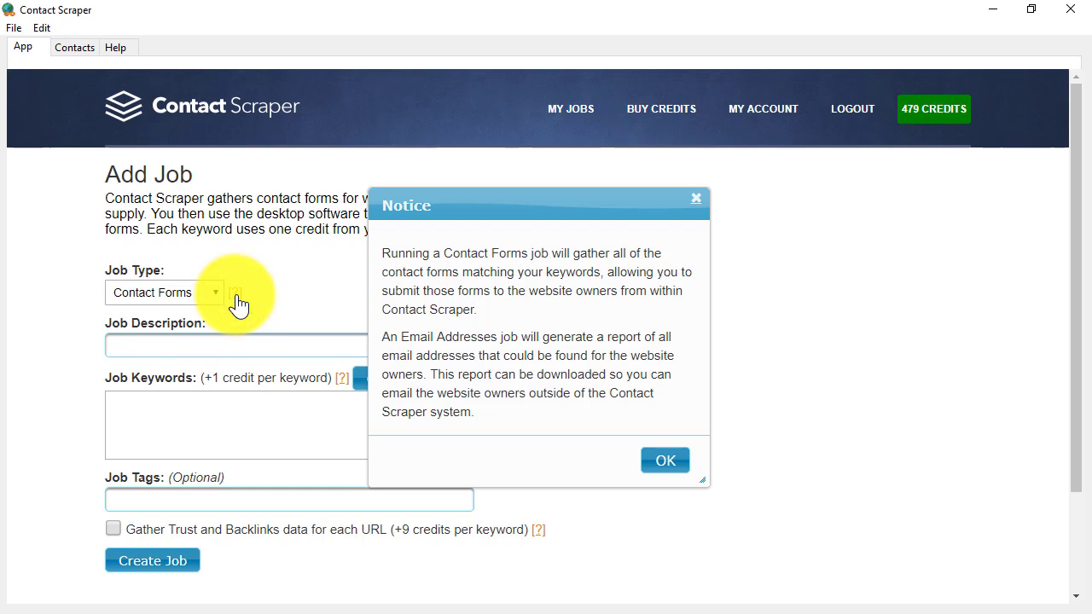
{"action": "left_click", "coordinate": [659, 465]}
{"action": "left_click", "coordinate": [287, 341]}
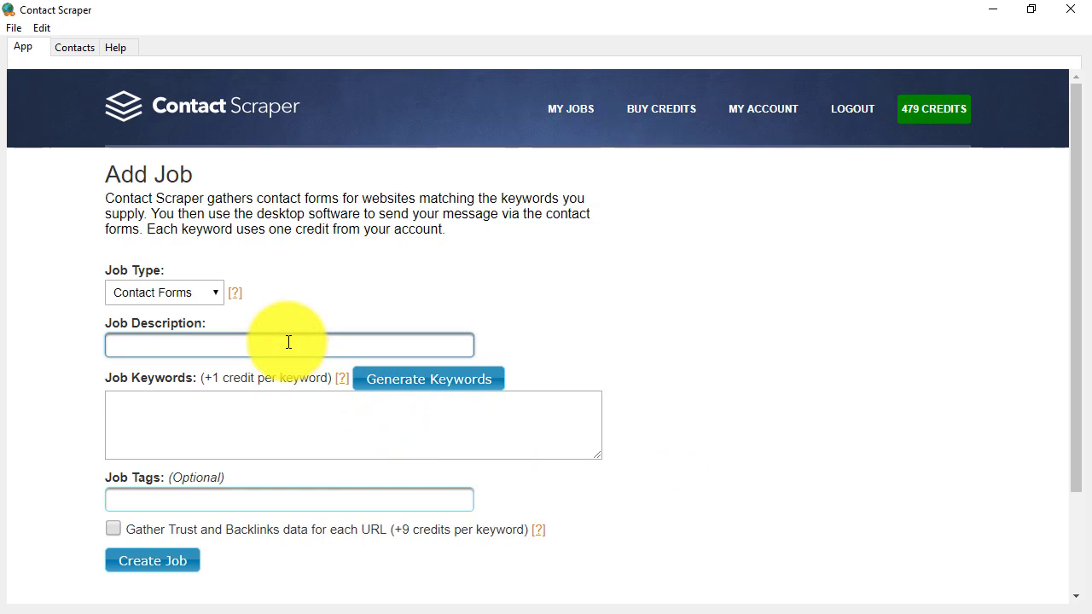
{"action": "type", "text": "Gardening"}
Step: Enter Gardening and gardening tools on separate lines as the job keywords
{"action": "left_click", "coordinate": [236, 414]}
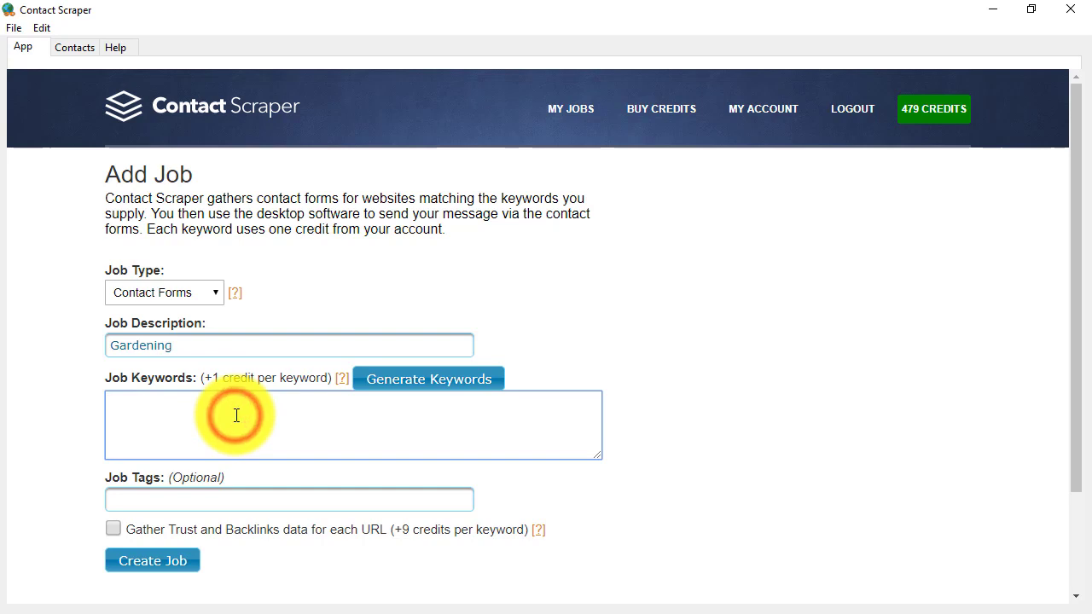
{"action": "type", "text": "Gardening"}
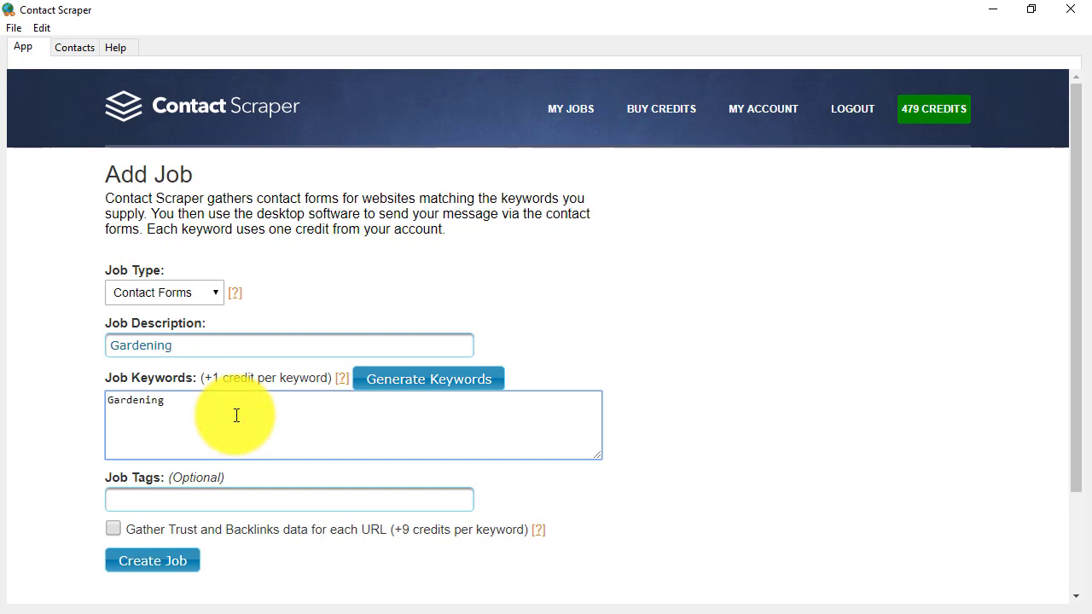
{"action": "key", "text": "Return"}
{"action": "type", "text": "gardening tools"}
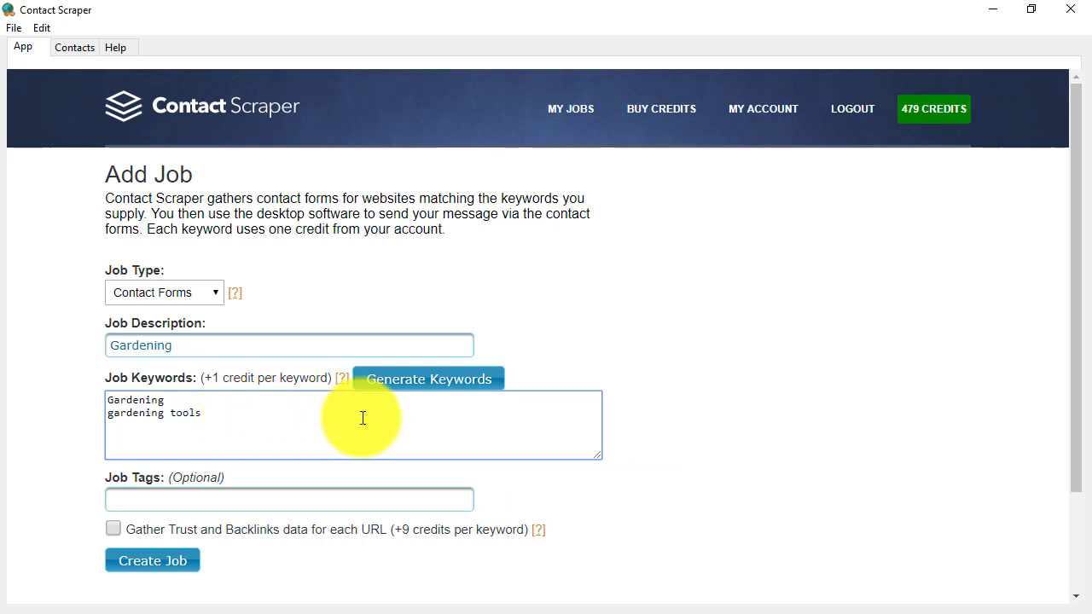
Step: Generate a list of keywords related to "gardening" and stop the keyword search early
{"action": "left_click", "coordinate": [437, 385]}
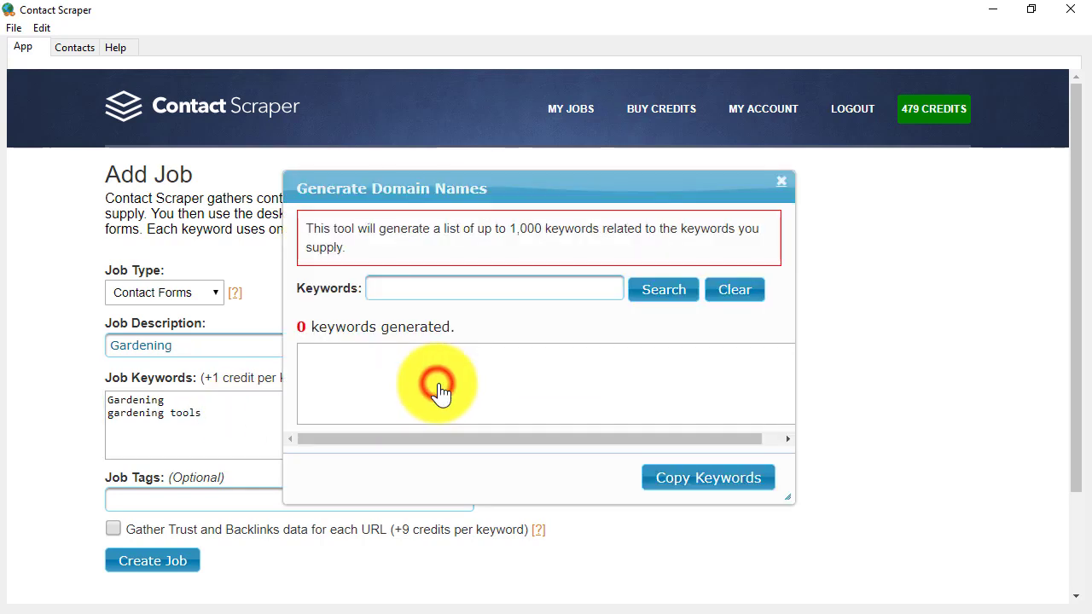
{"action": "left_click", "coordinate": [464, 290]}
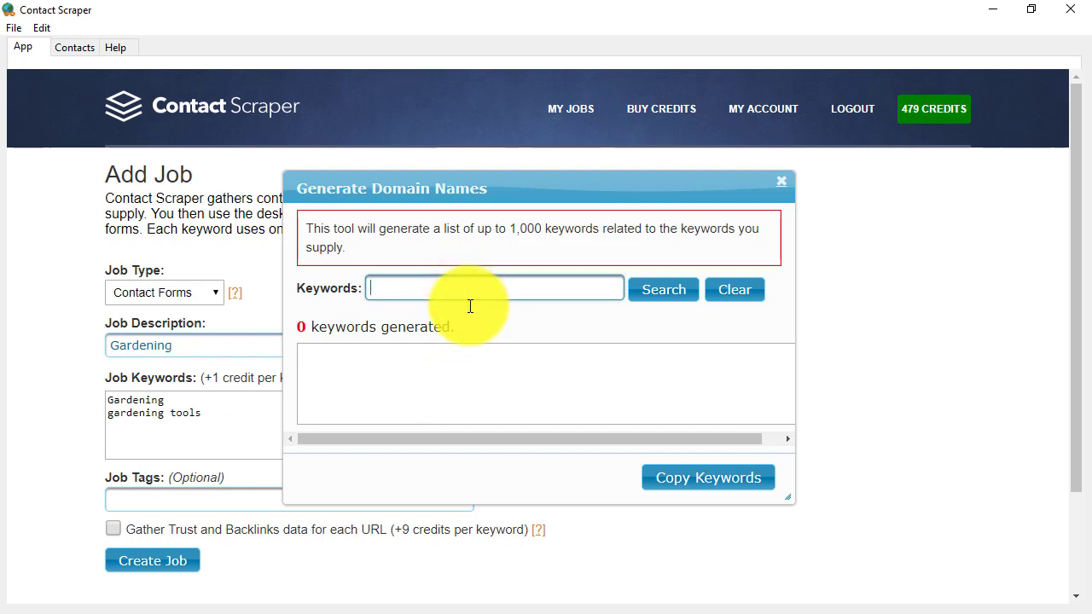
{"action": "type", "text": "gardening"}
{"action": "left_click", "coordinate": [653, 292]}
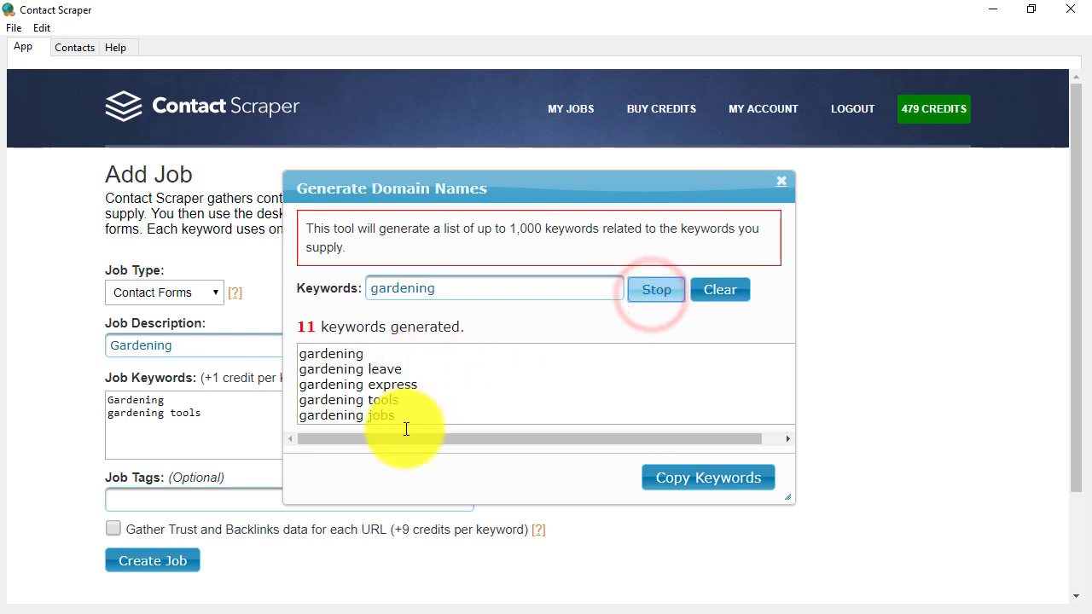
{"action": "left_click", "coordinate": [660, 294]}
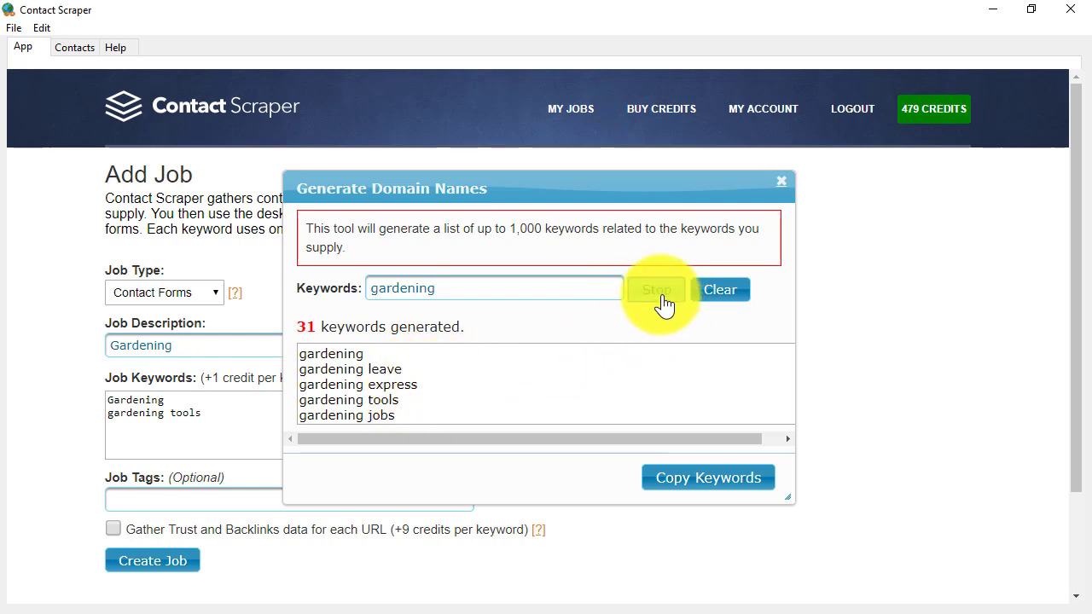
{"action": "left_click", "coordinate": [659, 293]}
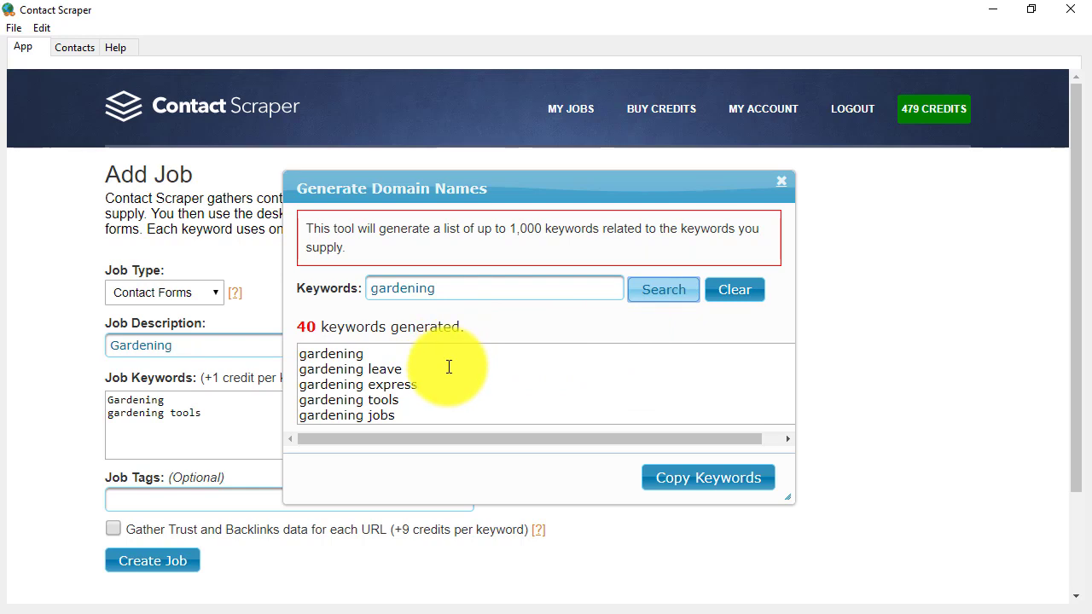
Step: Look through the generated keywords and copy them all into the job keywords
{"action": "left_click", "coordinate": [352, 378]}
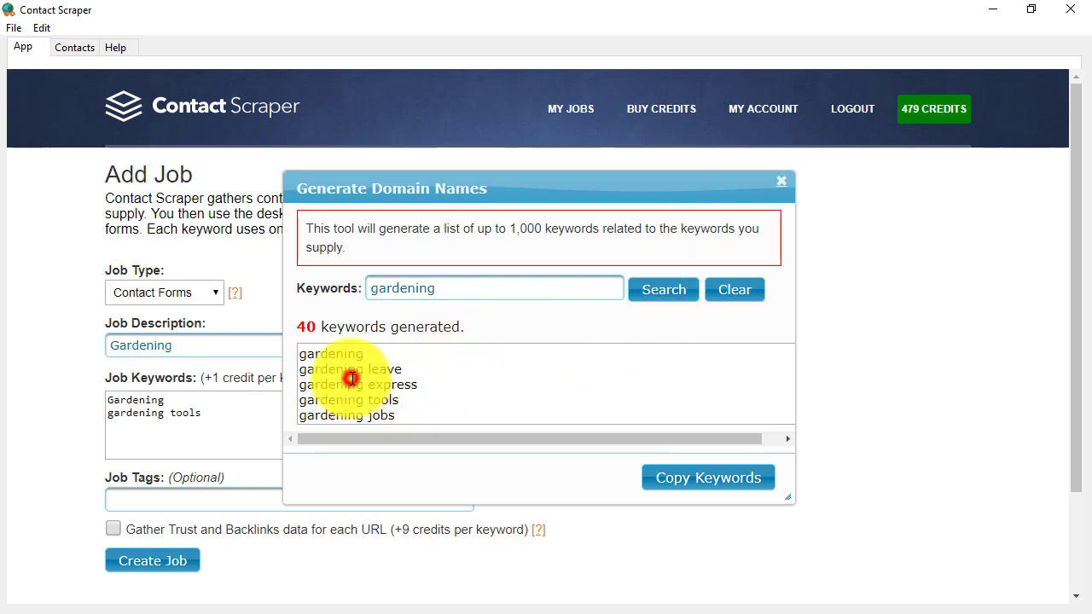
{"action": "scroll", "coordinate": [353, 378], "scroll_direction": "down", "scroll_amount": 8}
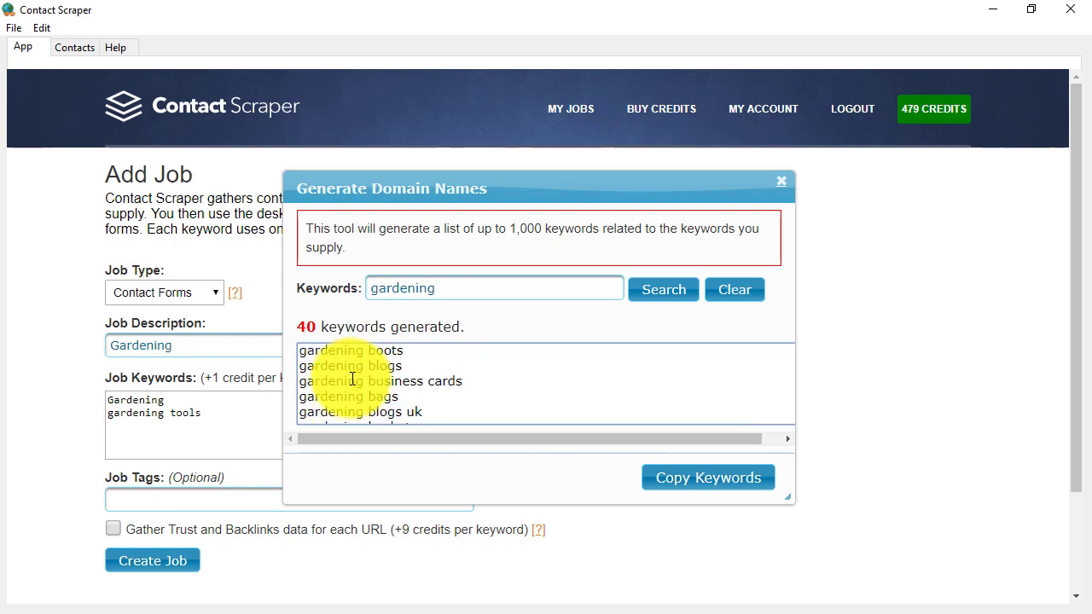
{"action": "scroll", "coordinate": [353, 378], "scroll_direction": "down", "scroll_amount": 2}
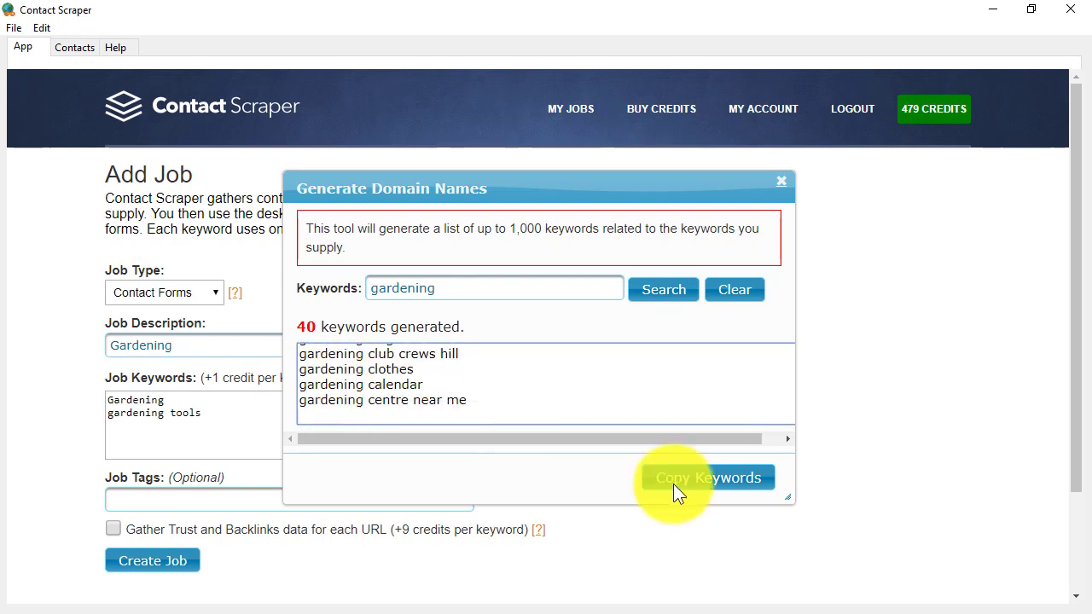
{"action": "left_click", "coordinate": [716, 482]}
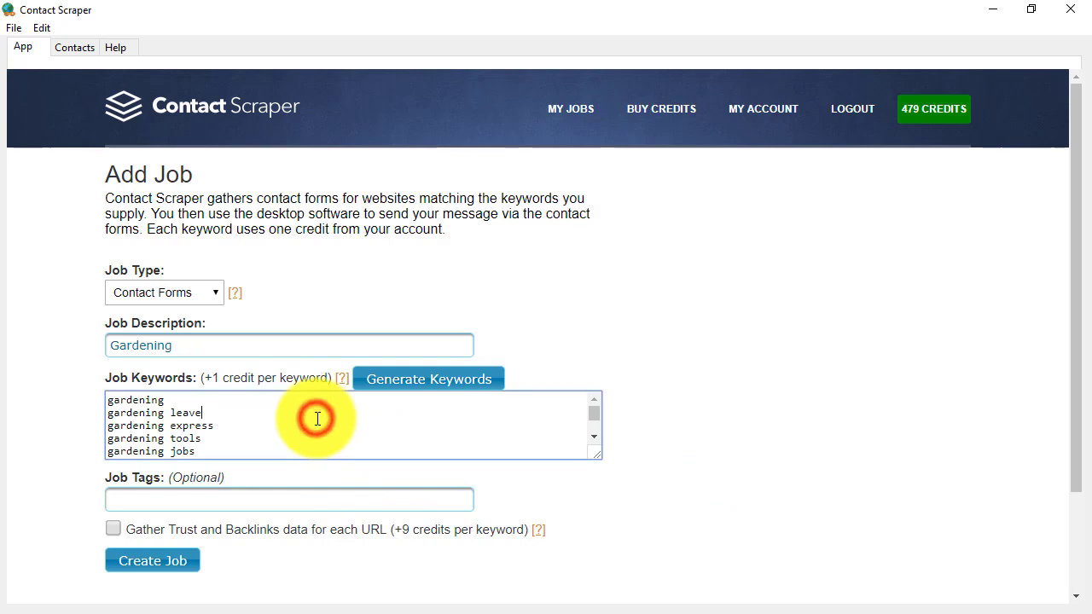
Step: Trim the job keywords to gardening, gardening leave, gardening express and gardening tools, deleting all the rest
{"action": "left_click", "coordinate": [317, 419]}
{"action": "key", "text": "Down"}
{"action": "key", "text": "Down"}
{"action": "key", "text": "Down"}
{"action": "key", "text": "Down"}
{"action": "key", "text": "Down"}
{"action": "key", "text": "Down"}
{"action": "key", "text": "ctrl+Home"}
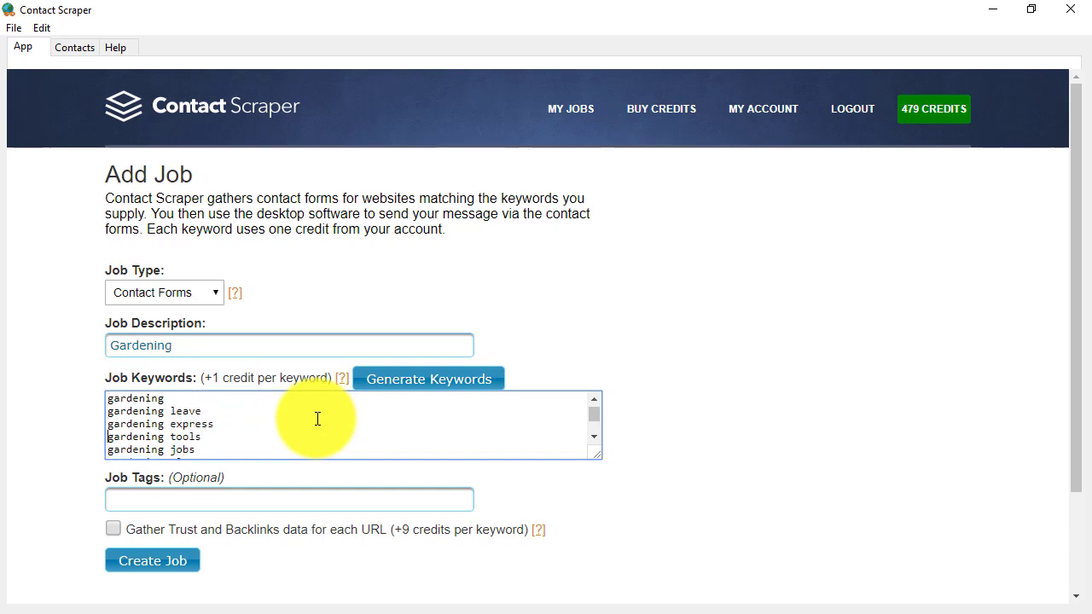
{"action": "key", "text": "ctrl+shift+End"}
{"action": "key", "text": "BackSpace"}
{"action": "key", "text": "BackSpace"}
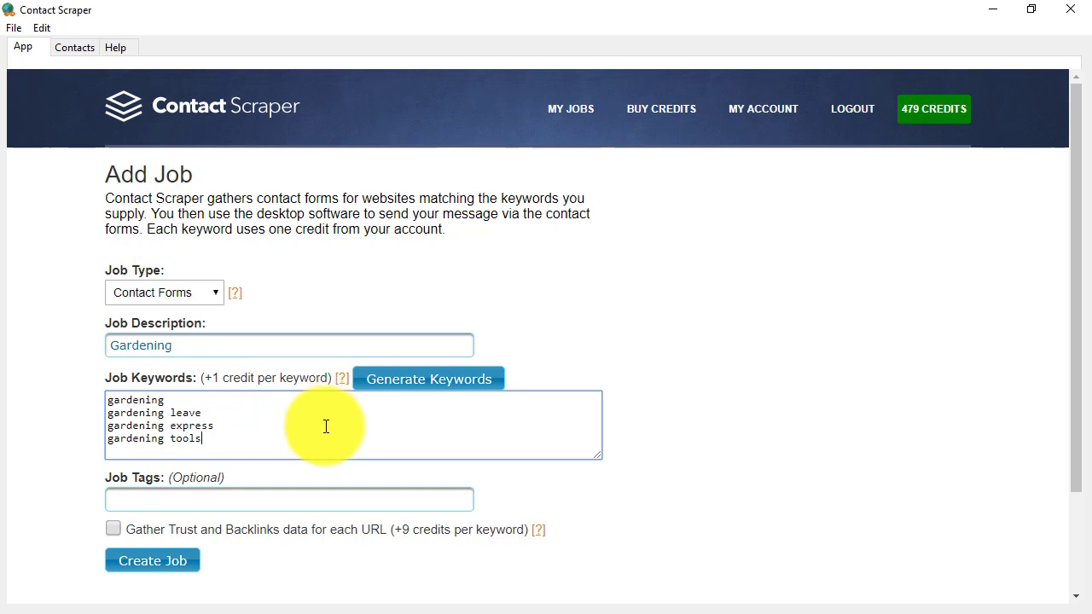
Step: Tag the job gardening and, after reading the option's help note, enable gathering Trust and Backlinks data for each URL
{"action": "left_click", "coordinate": [231, 495]}
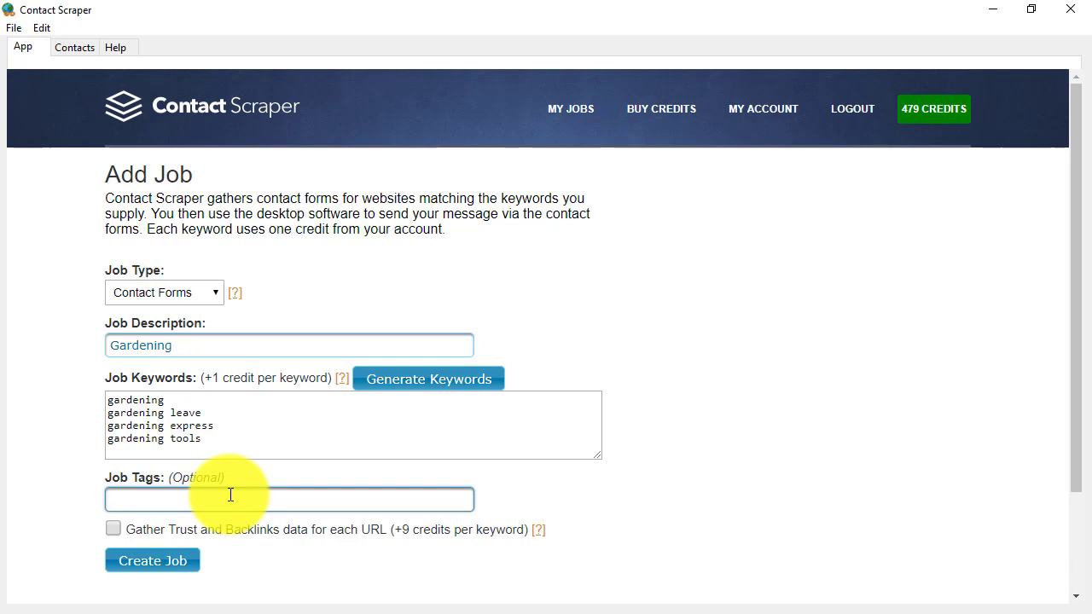
{"action": "type", "text": "gardening"}
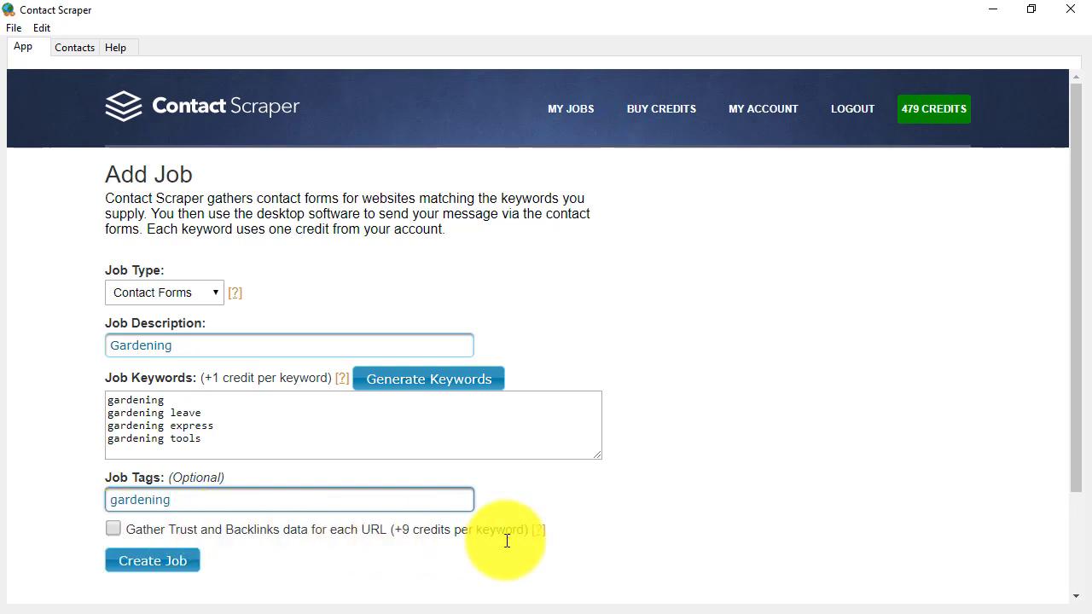
{"action": "left_click", "coordinate": [539, 531]}
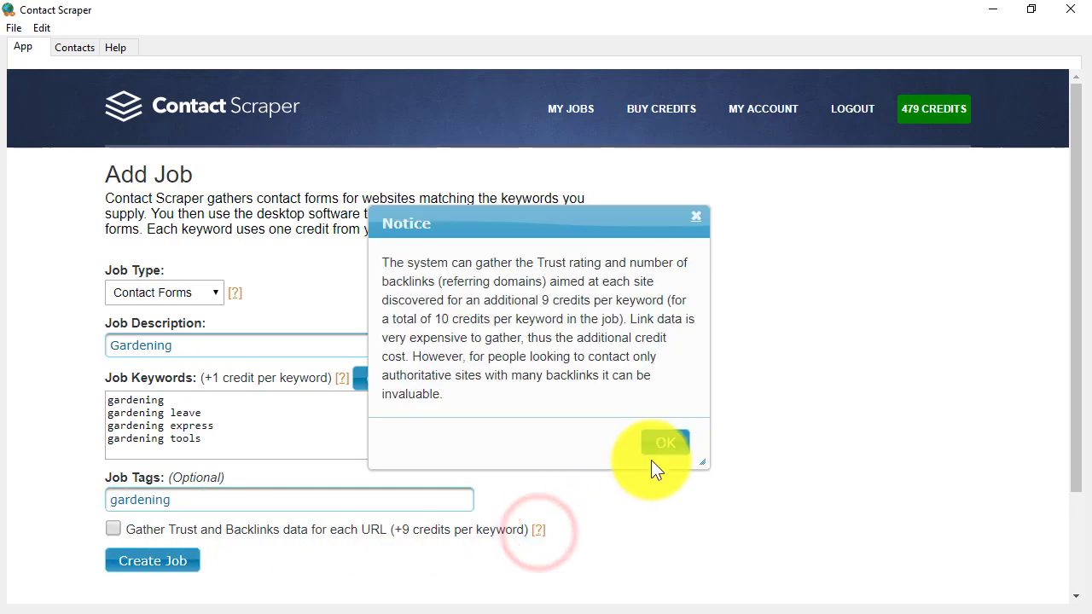
{"action": "left_click", "coordinate": [654, 452]}
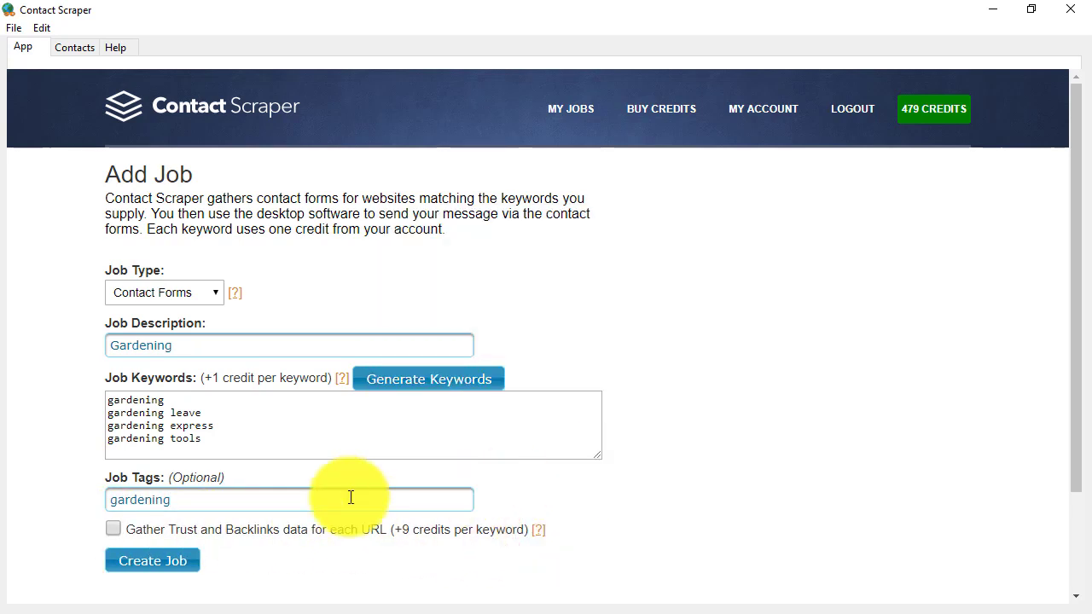
{"action": "left_click", "coordinate": [114, 530]}
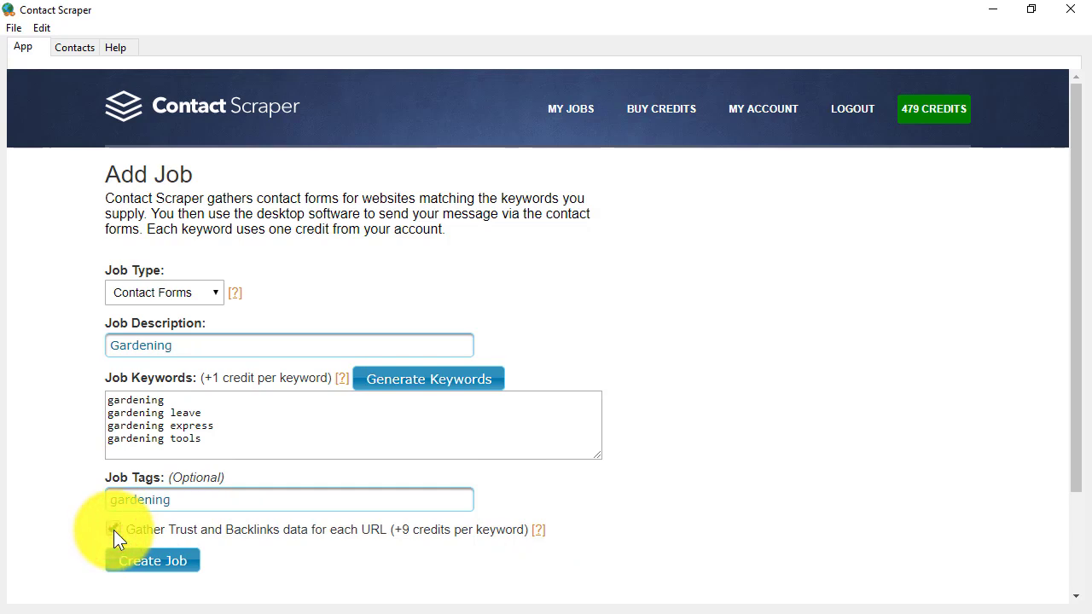
Step: Create the job, dismiss the confirmation and return to the list of jobs
{"action": "left_click", "coordinate": [177, 563]}
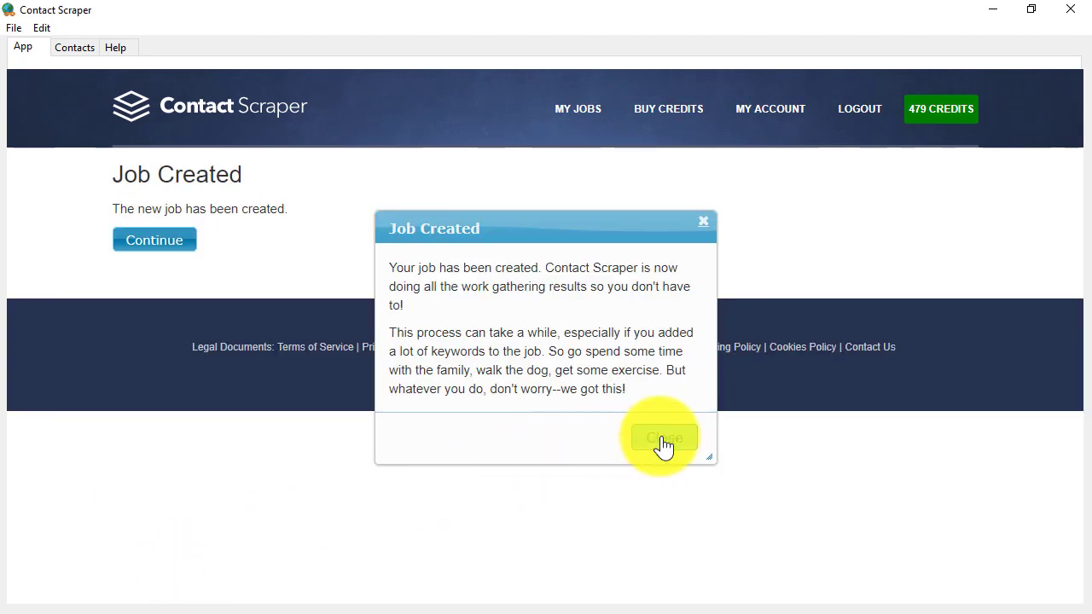
{"action": "left_click", "coordinate": [662, 443]}
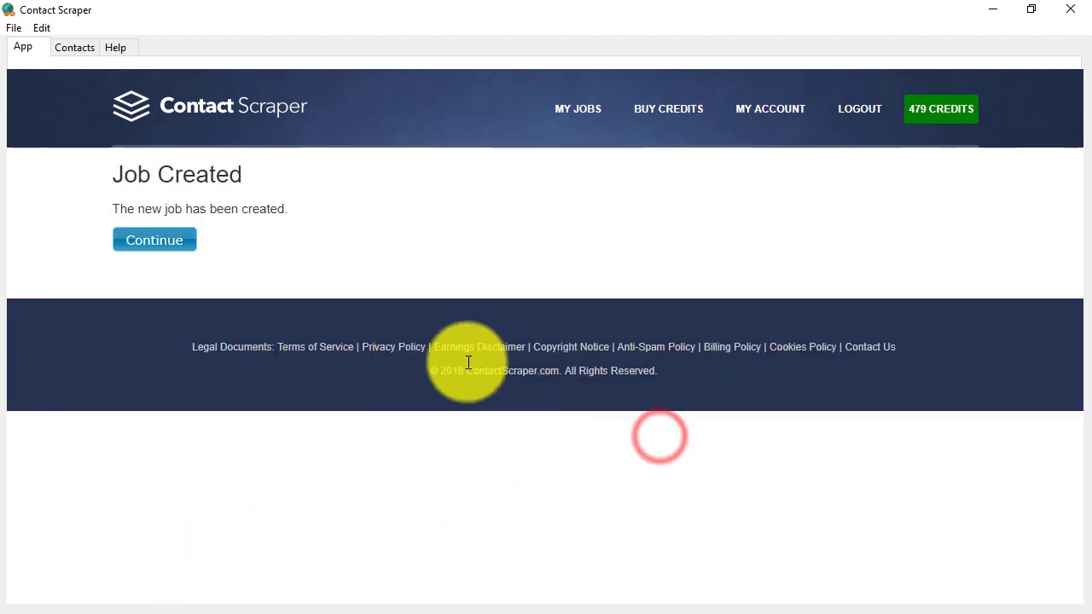
{"action": "left_click", "coordinate": [169, 242]}
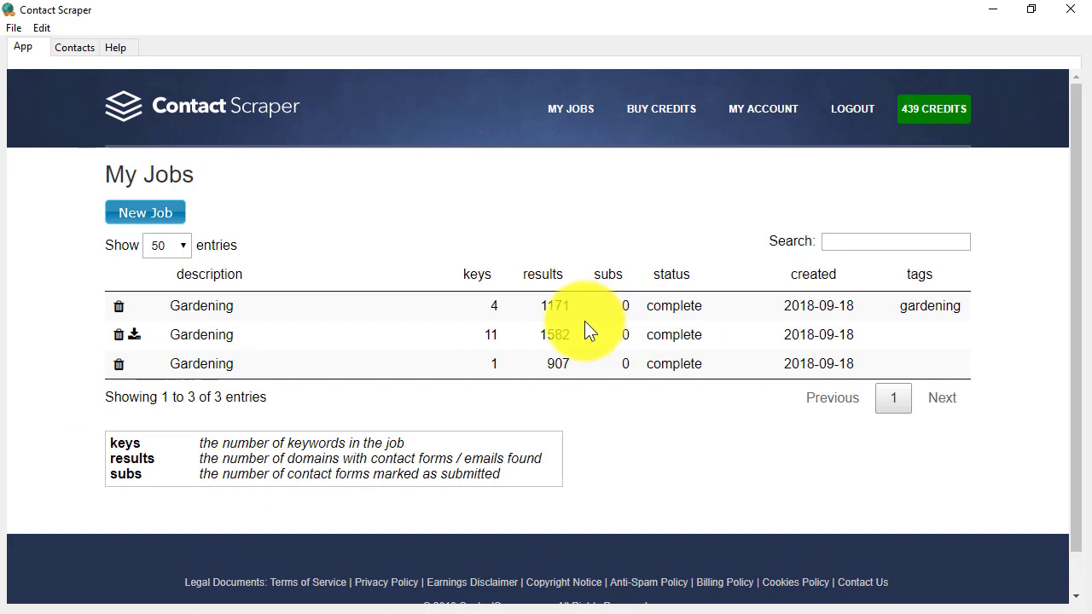
{"action": "left_click", "coordinate": [559, 306]}
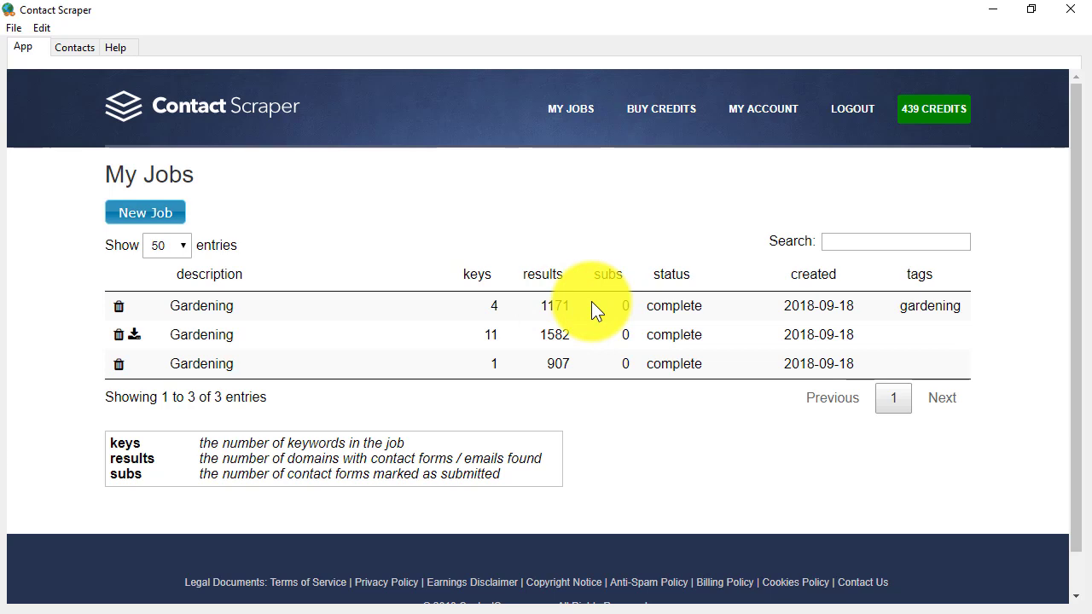
Step: Refresh the job choices for the contacts and load the contacts of the first Gardening job
{"action": "left_click", "coordinate": [72, 47]}
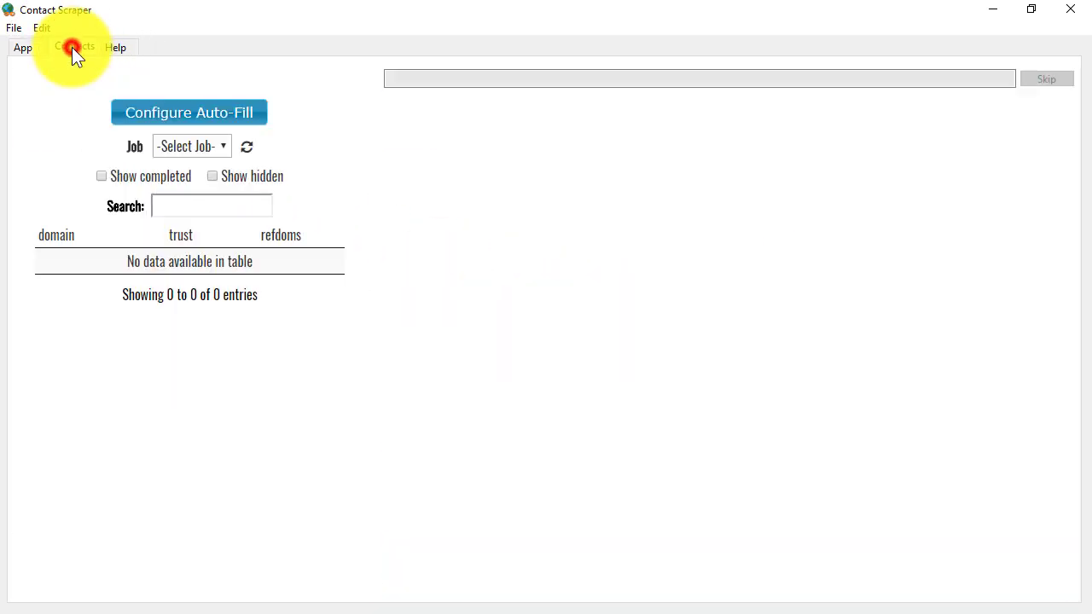
{"action": "left_click", "coordinate": [247, 150]}
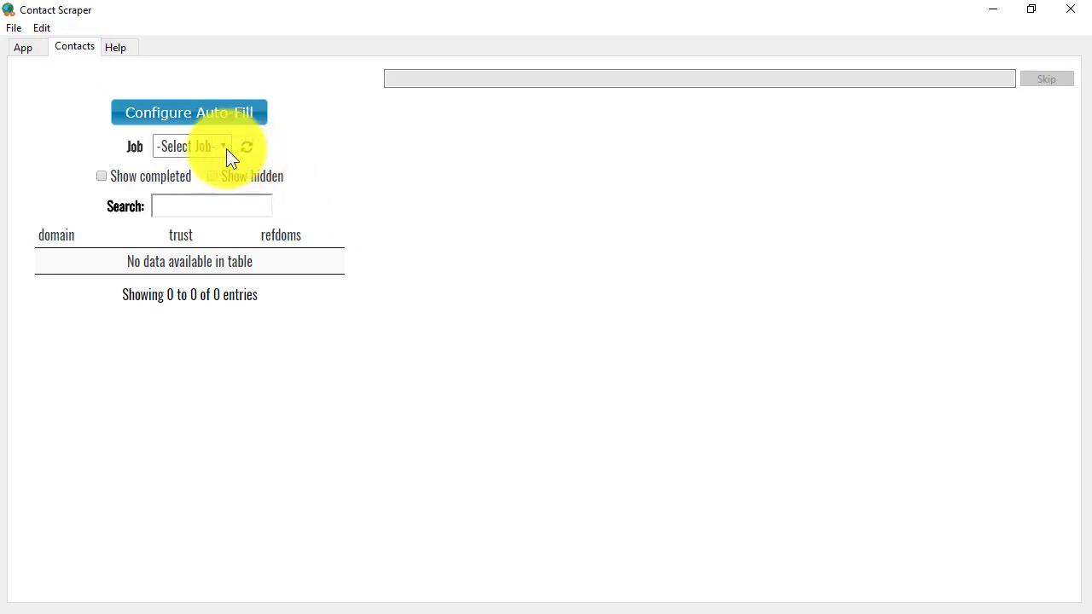
{"action": "left_click", "coordinate": [226, 149]}
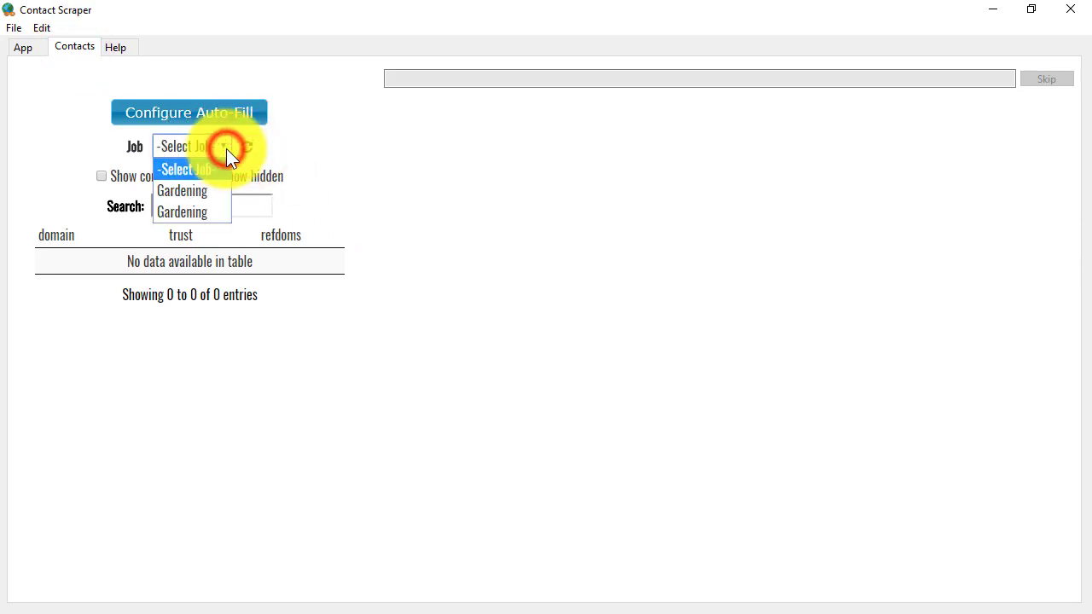
{"action": "left_click", "coordinate": [199, 194]}
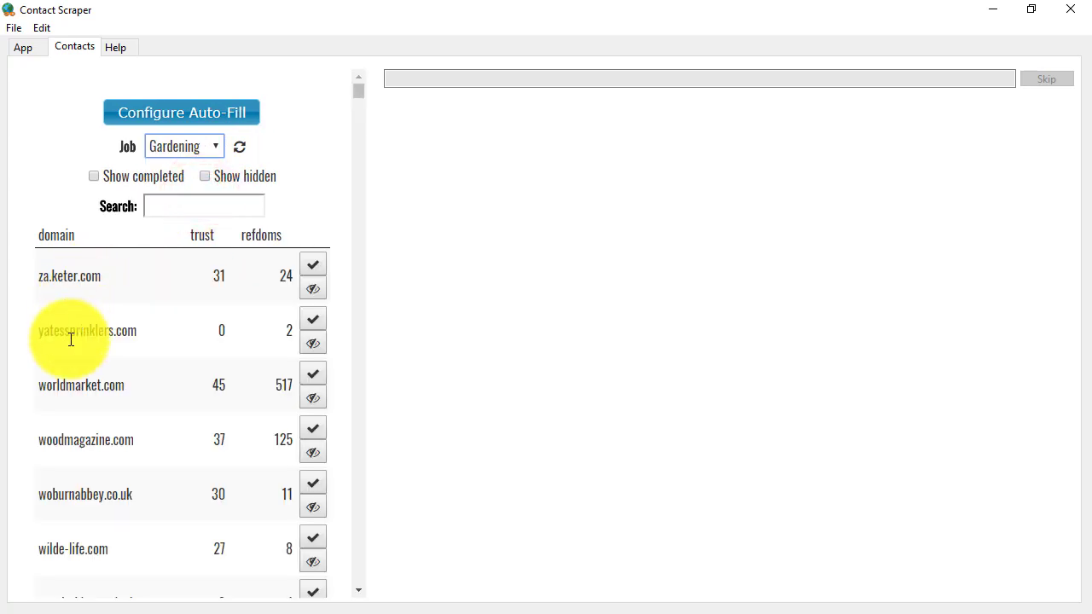
Step: Sort the contacts by trust, by referring domains and by domain name, finishing with the highest trust first
{"action": "left_click", "coordinate": [203, 234]}
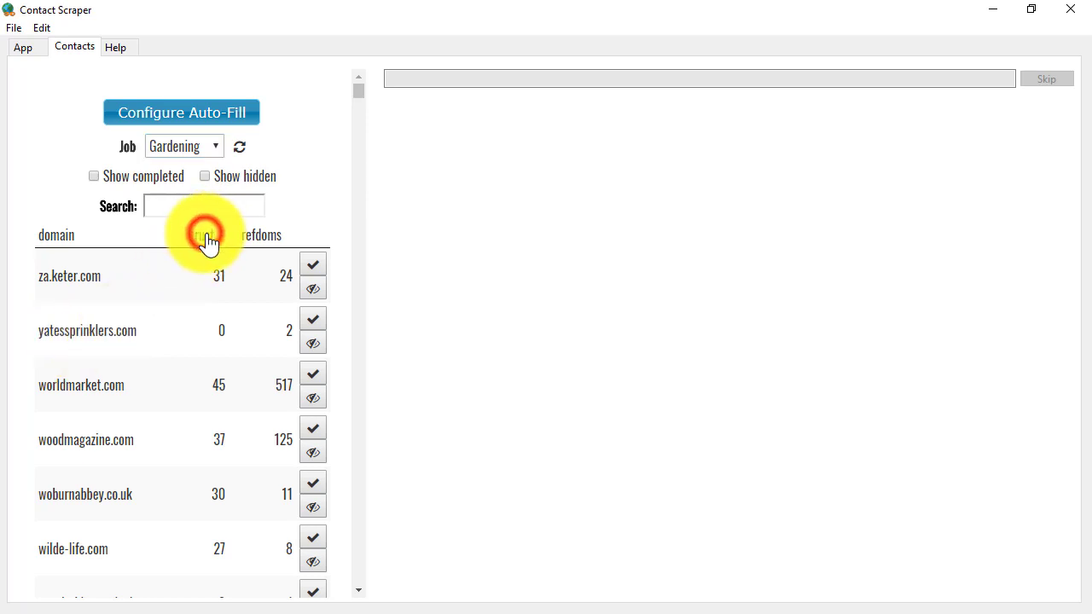
{"action": "left_click", "coordinate": [203, 235]}
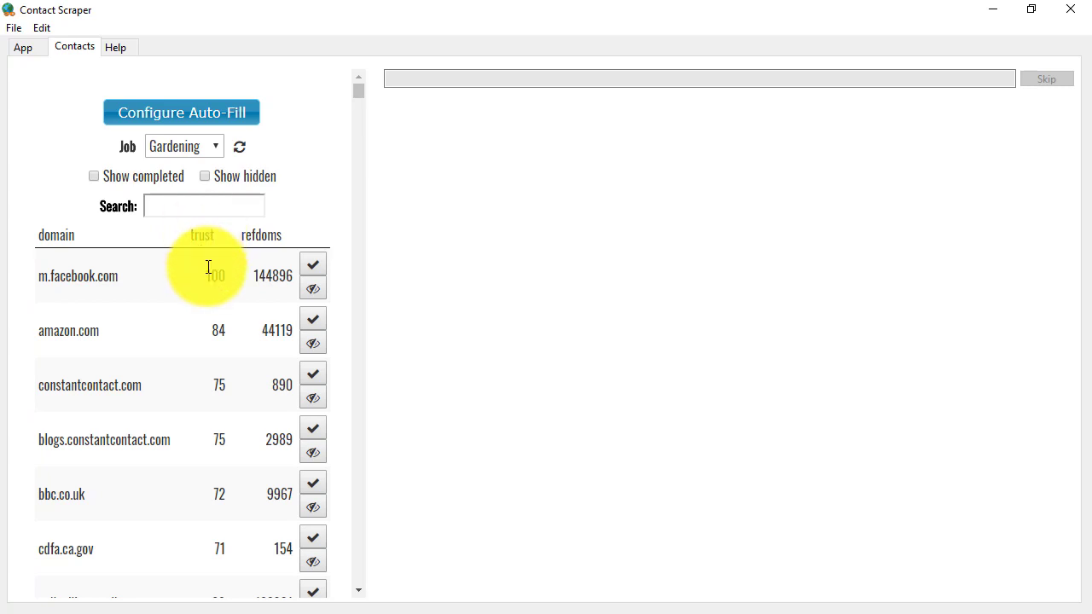
{"action": "left_click", "coordinate": [267, 239]}
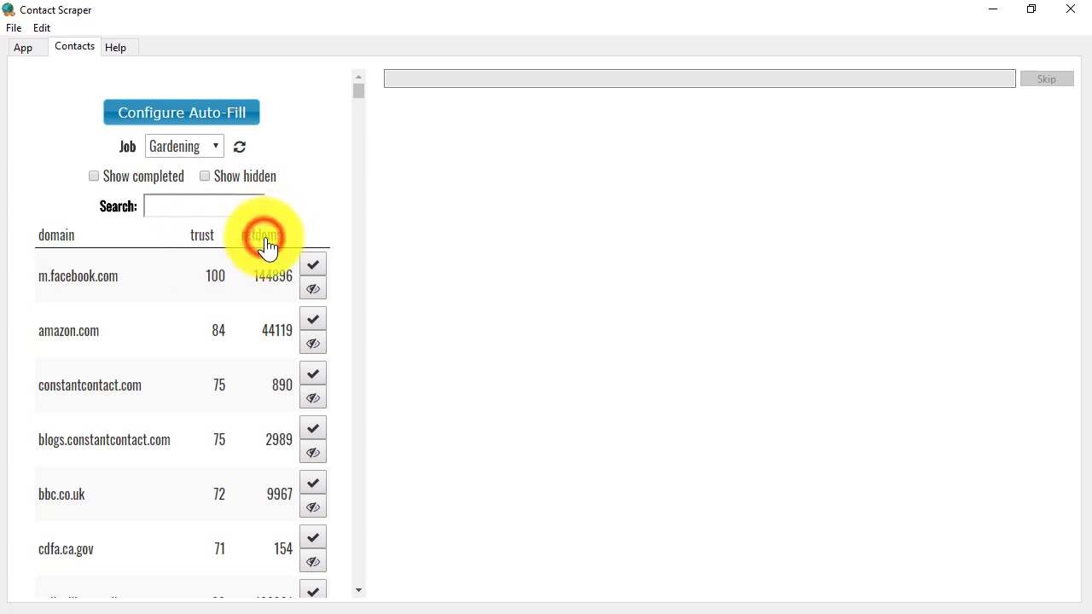
{"action": "left_click", "coordinate": [60, 240]}
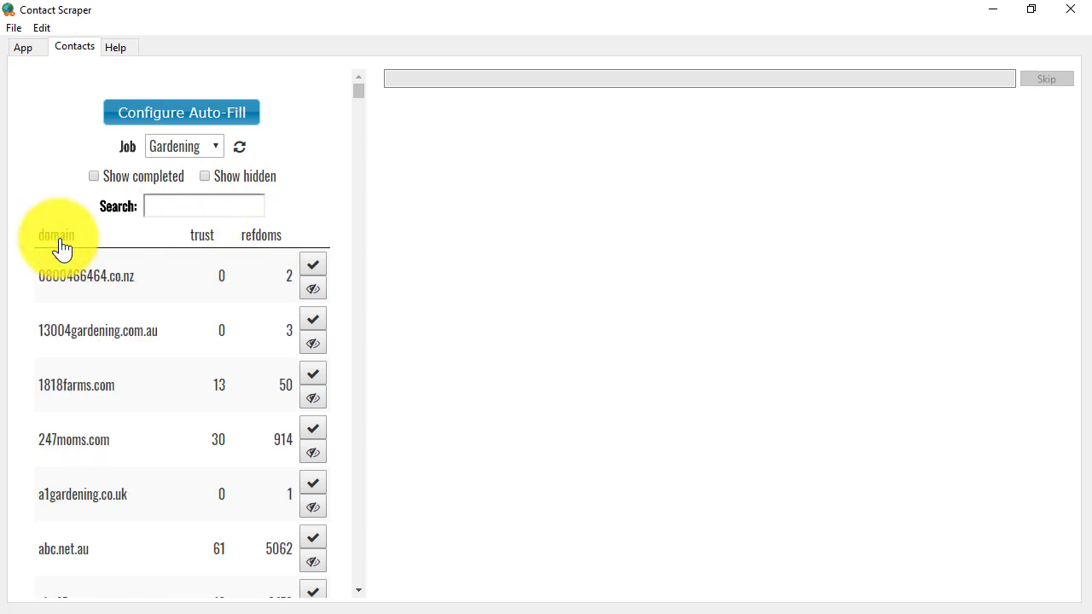
{"action": "left_click", "coordinate": [203, 245]}
{"action": "left_click", "coordinate": [203, 245]}
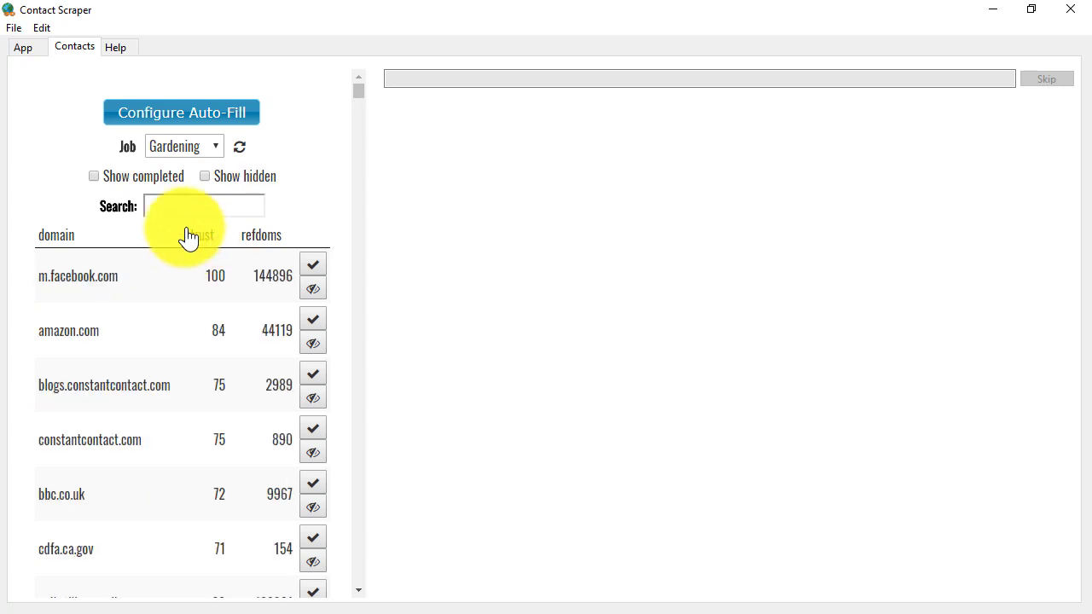
Step: Filter the contacts by .co.uk, .com and .net domains in turn, and clear the search
{"action": "left_click", "coordinate": [185, 209]}
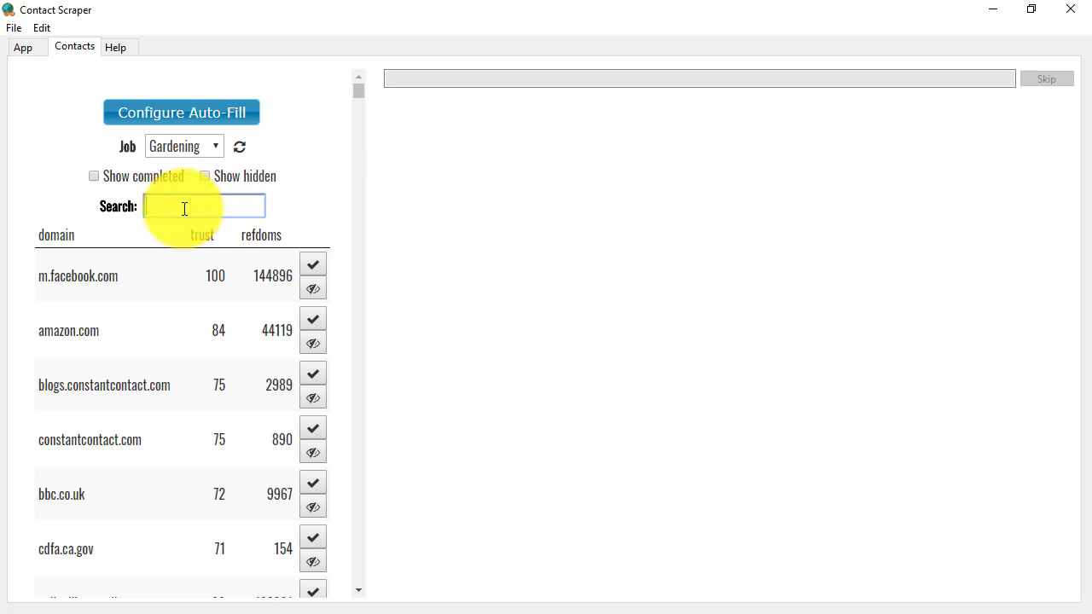
{"action": "type", "text": ".co.uk"}
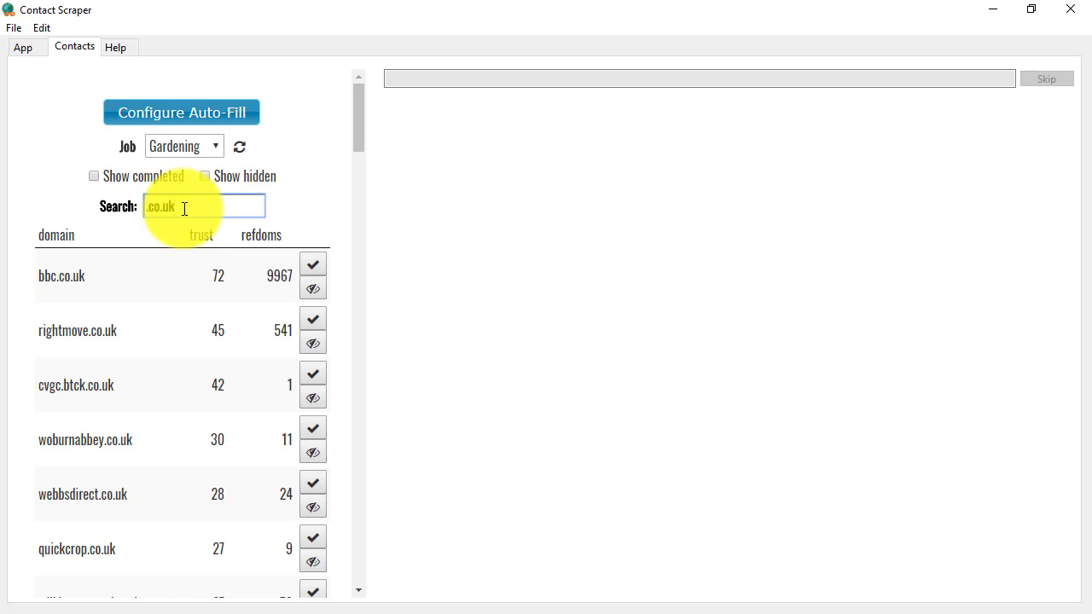
{"action": "key", "text": "BackSpace"}
{"action": "type", "text": ".com"}
{"action": "key", "text": "BackSpace"}
{"action": "key", "text": "BackSpace"}
{"action": "key", "text": "BackSpace"}
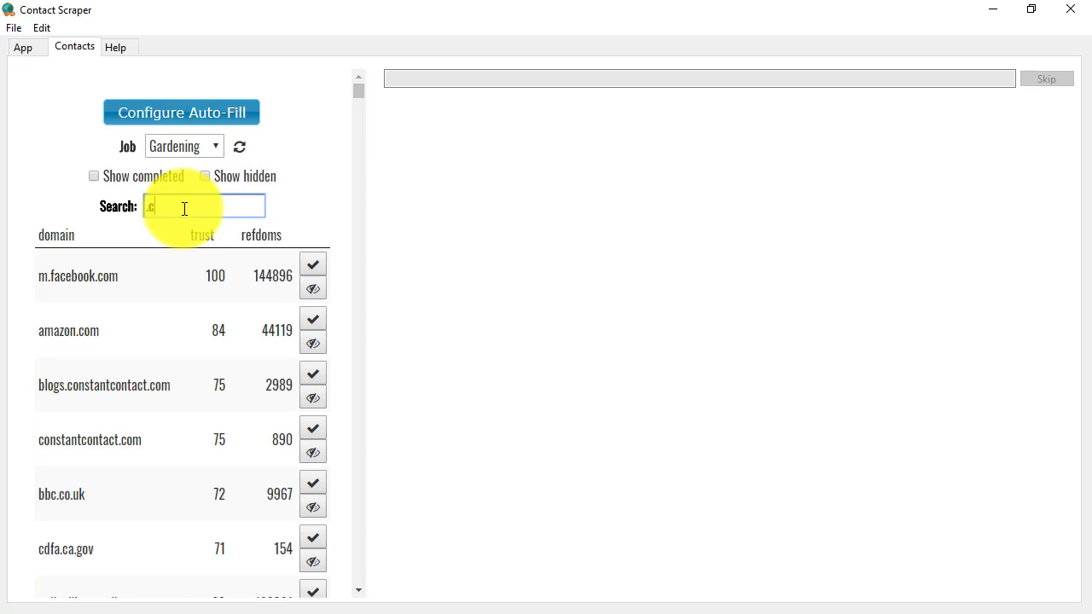
{"action": "type", "text": "net"}
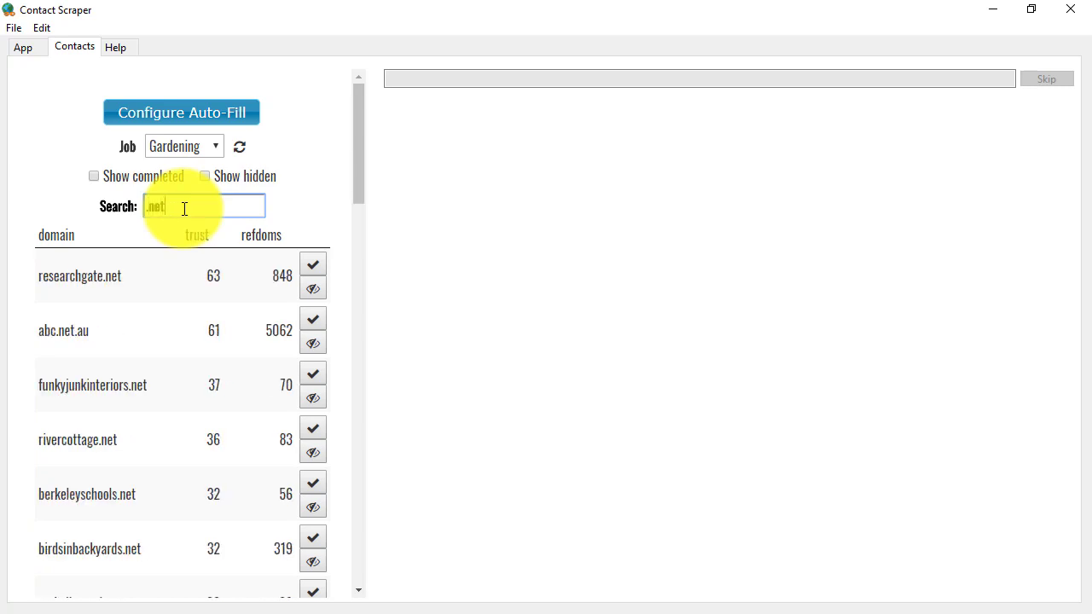
{"action": "key", "text": "BackSpace"}
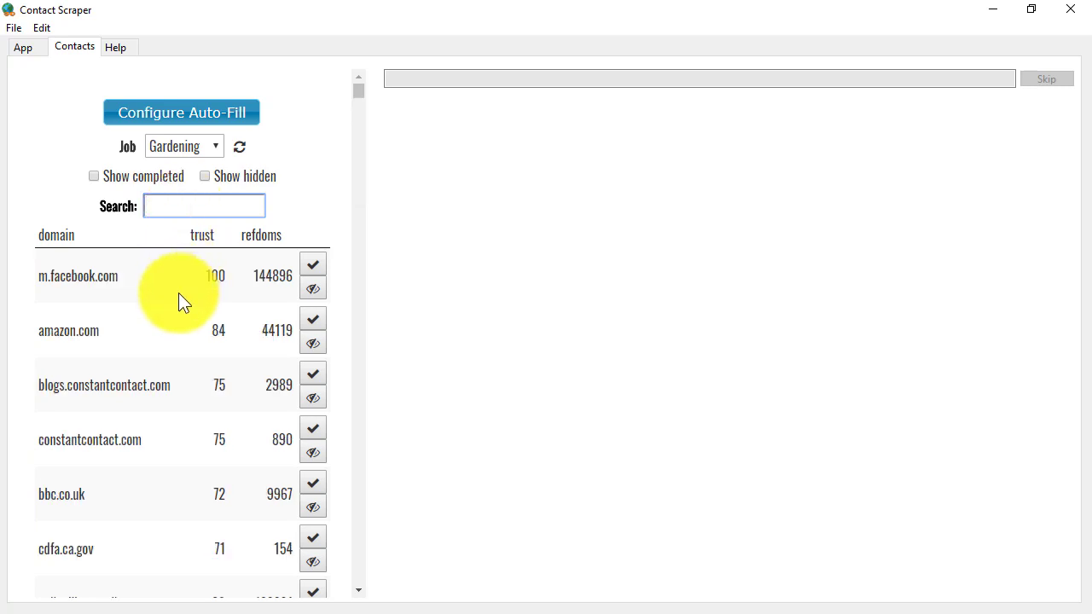
Step: Review the auto-fill details for the selected job, from the name and message fields to the website, and close them
{"action": "left_click", "coordinate": [187, 119]}
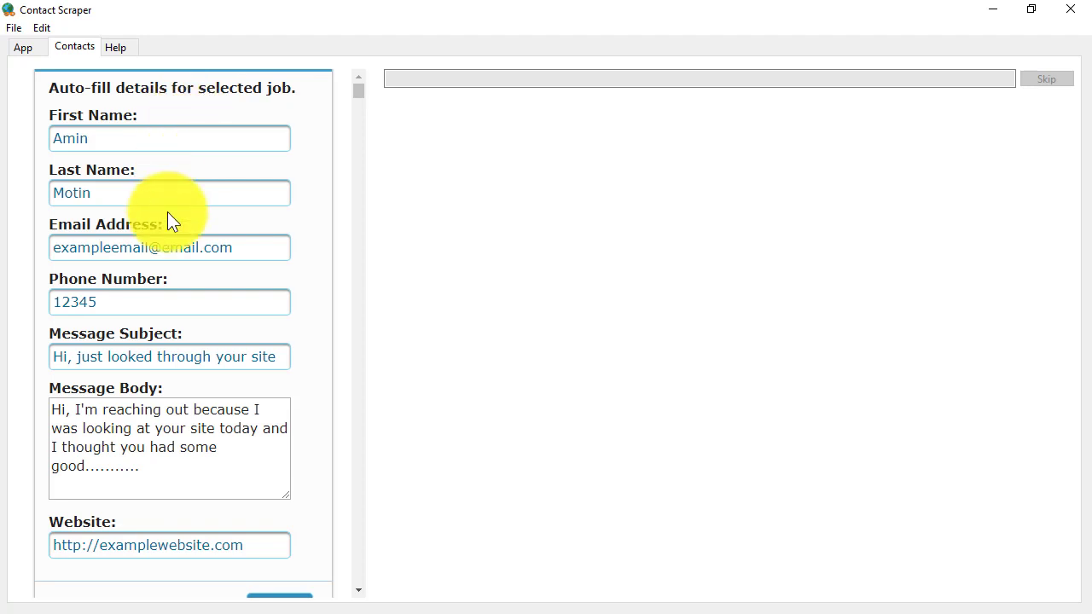
{"action": "left_click", "coordinate": [178, 439]}
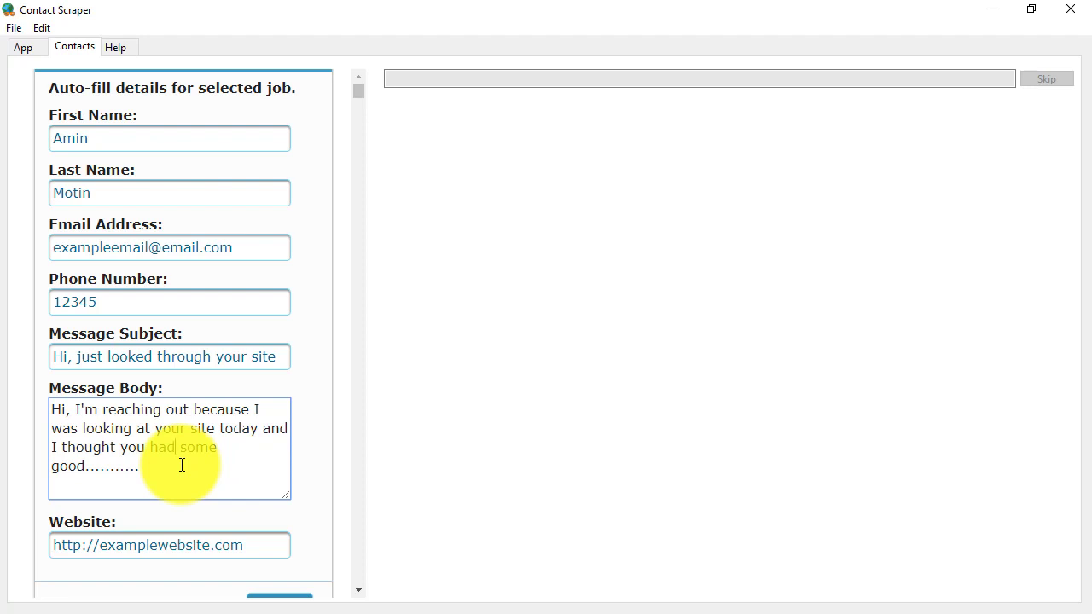
{"action": "scroll", "coordinate": [182, 465], "scroll_direction": "down", "scroll_amount": 2}
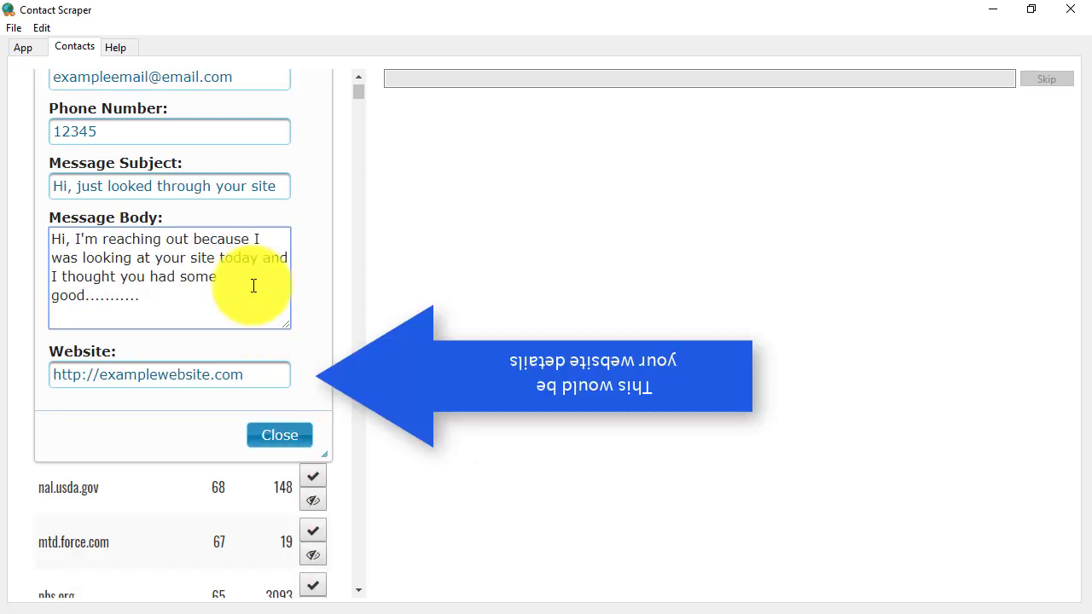
{"action": "left_click", "coordinate": [277, 444]}
Step: Open the contact page of a1gardening.co.uk and check the auto-filled fields and message in its form
{"action": "scroll", "coordinate": [116, 363], "scroll_direction": "down", "scroll_amount": 2}
{"action": "scroll", "coordinate": [118, 365], "scroll_direction": "down", "scroll_amount": 5}
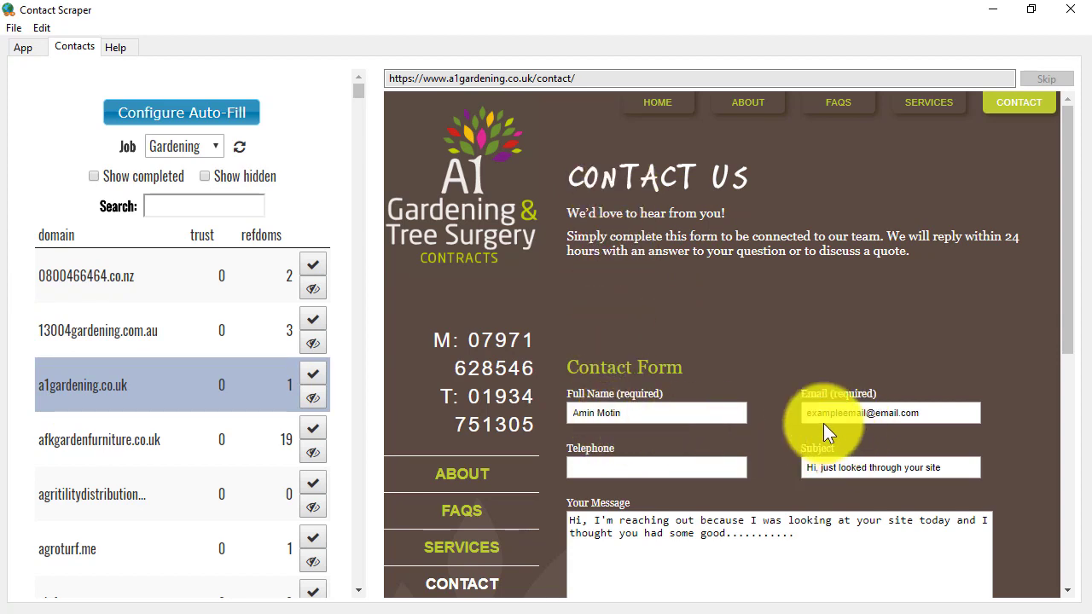
{"action": "left_click", "coordinate": [160, 124]}
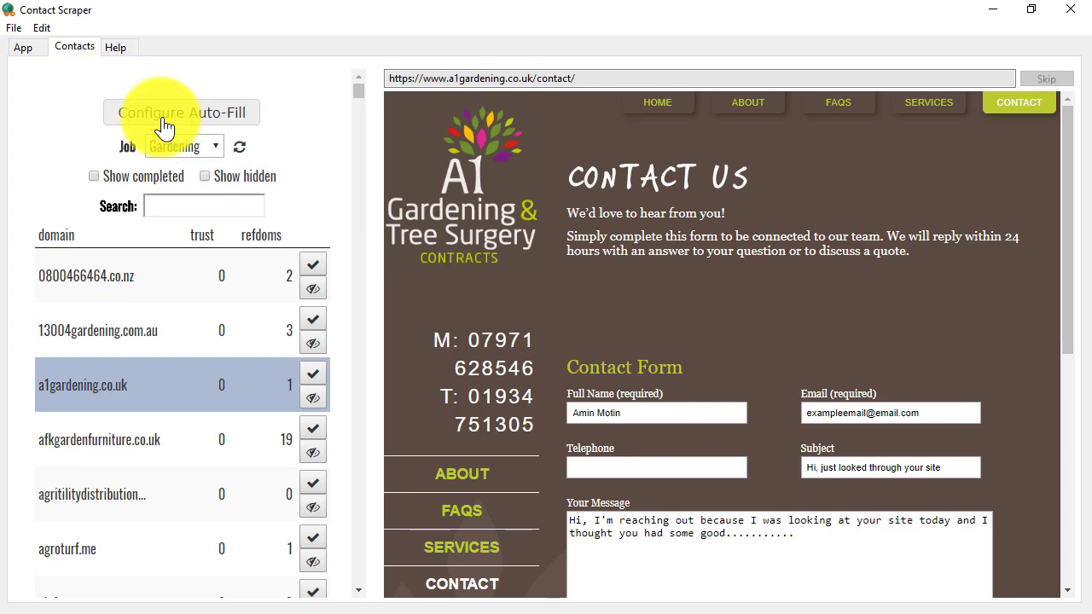
{"action": "scroll", "coordinate": [960, 431], "scroll_direction": "down", "scroll_amount": 2}
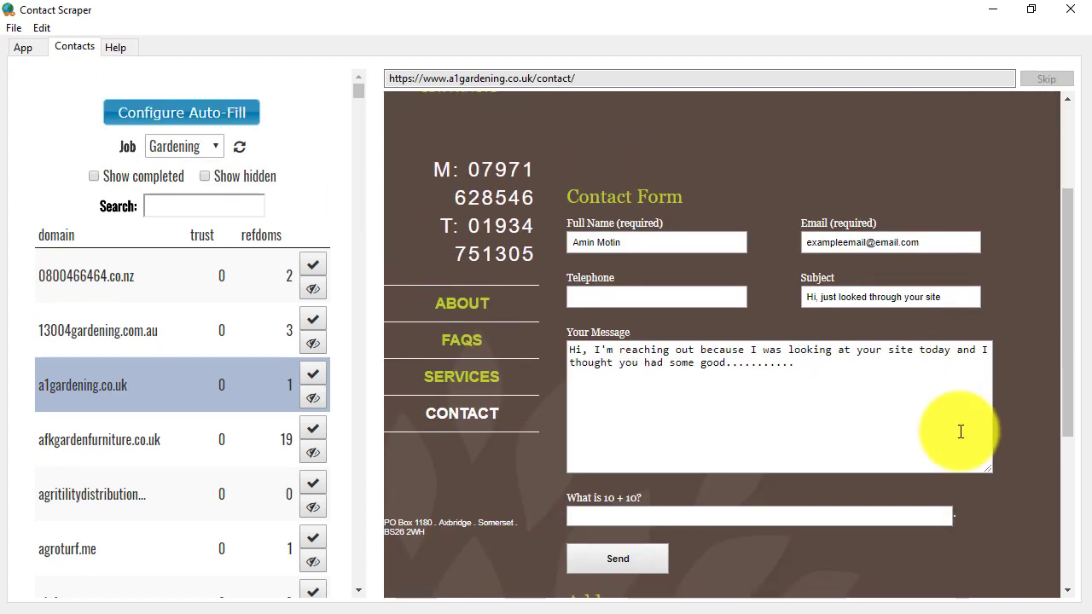
{"action": "left_click", "coordinate": [645, 377]}
{"action": "left_click", "coordinate": [796, 364]}
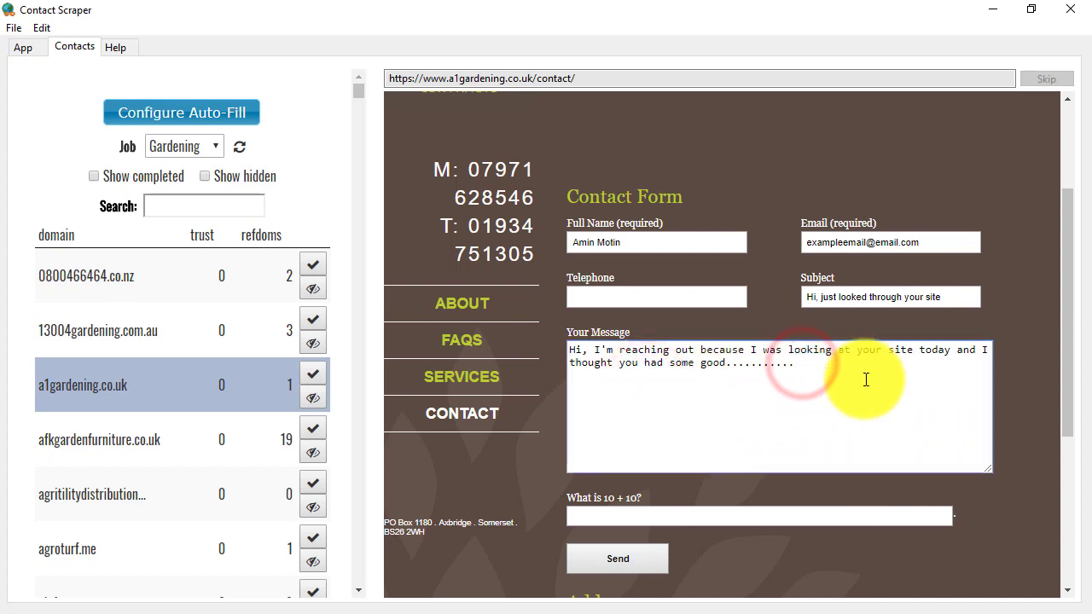
{"action": "scroll", "coordinate": [877, 418], "scroll_direction": "down", "scroll_amount": 1}
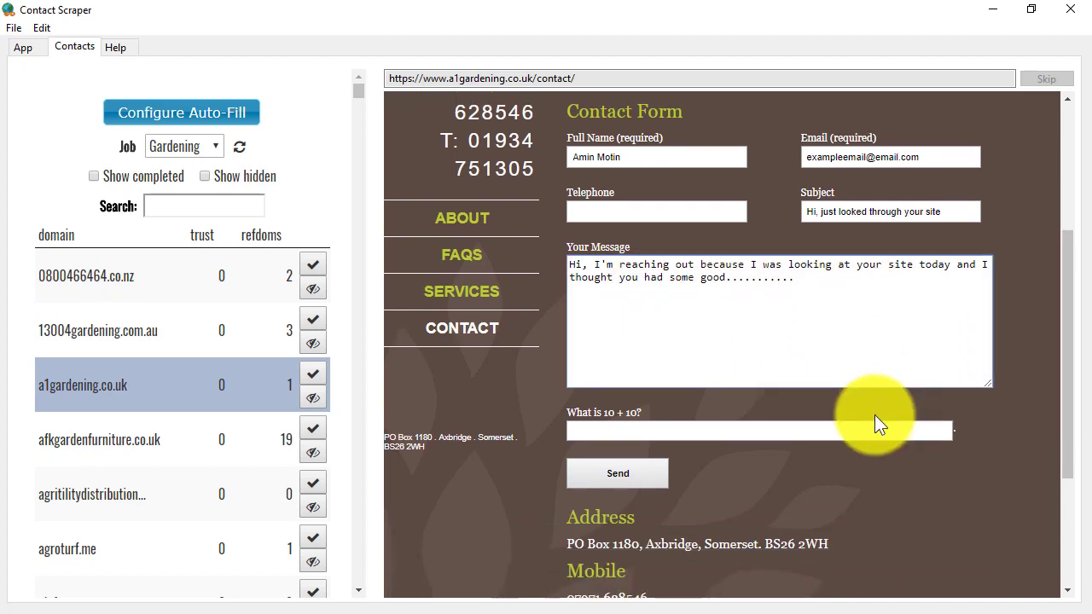
Step: Answer the form's 10 + 10 question with 20 to send it, and mark a1gardening.co.uk as completed
{"action": "left_click", "coordinate": [794, 430]}
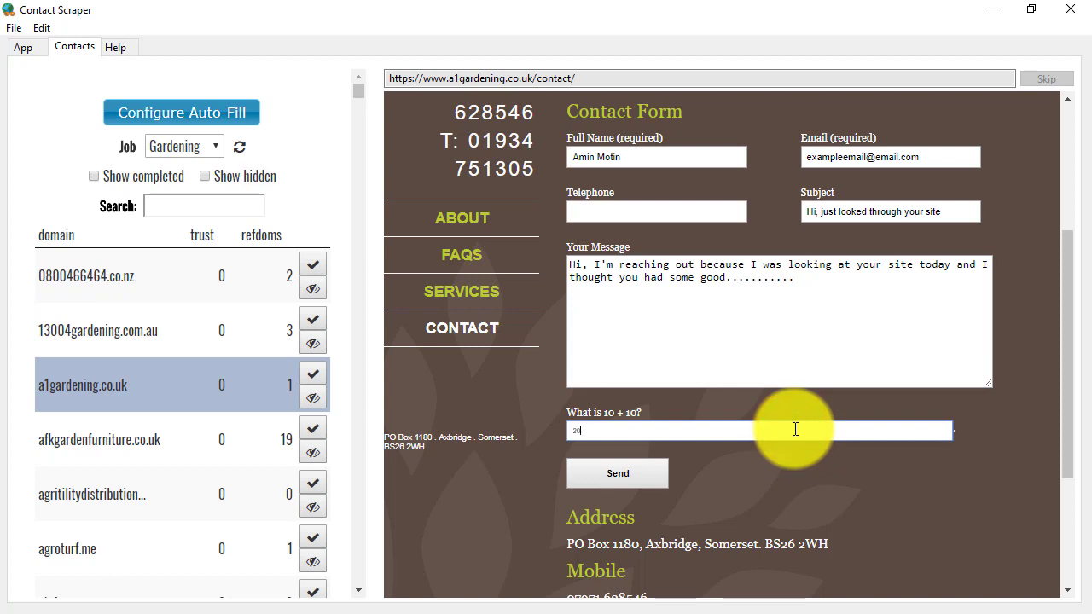
{"action": "type", "text": "20"}
{"action": "left_click", "coordinate": [635, 486]}
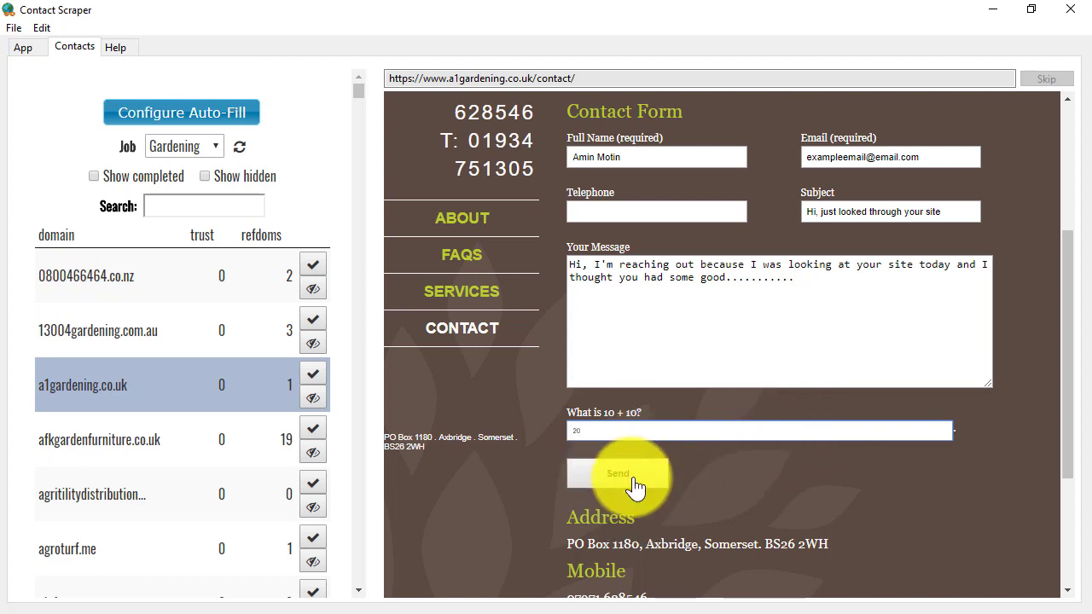
{"action": "left_click", "coordinate": [314, 378]}
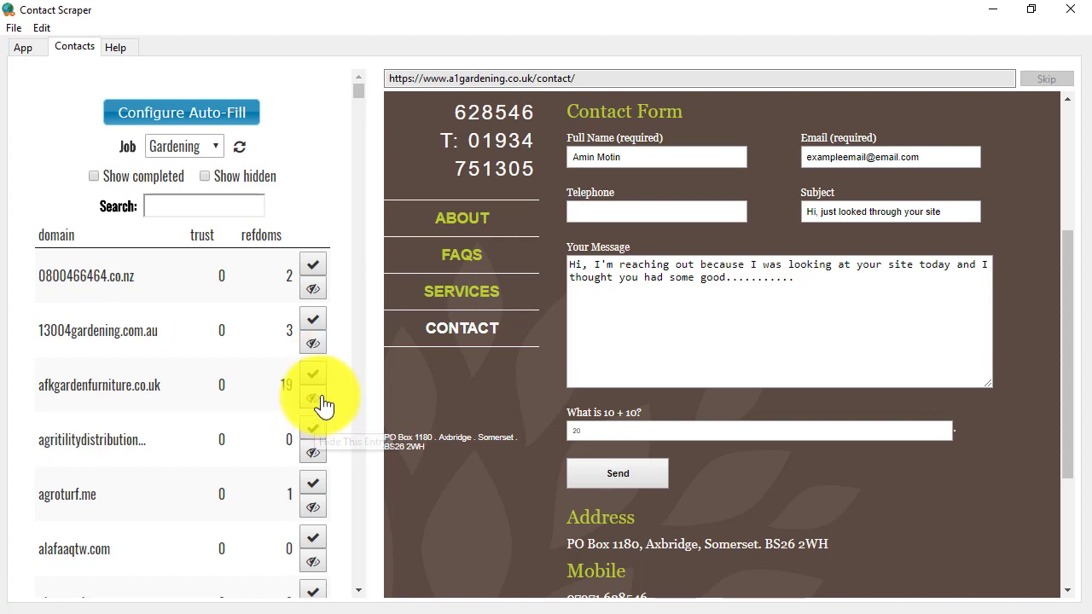
{"action": "left_click", "coordinate": [321, 378]}
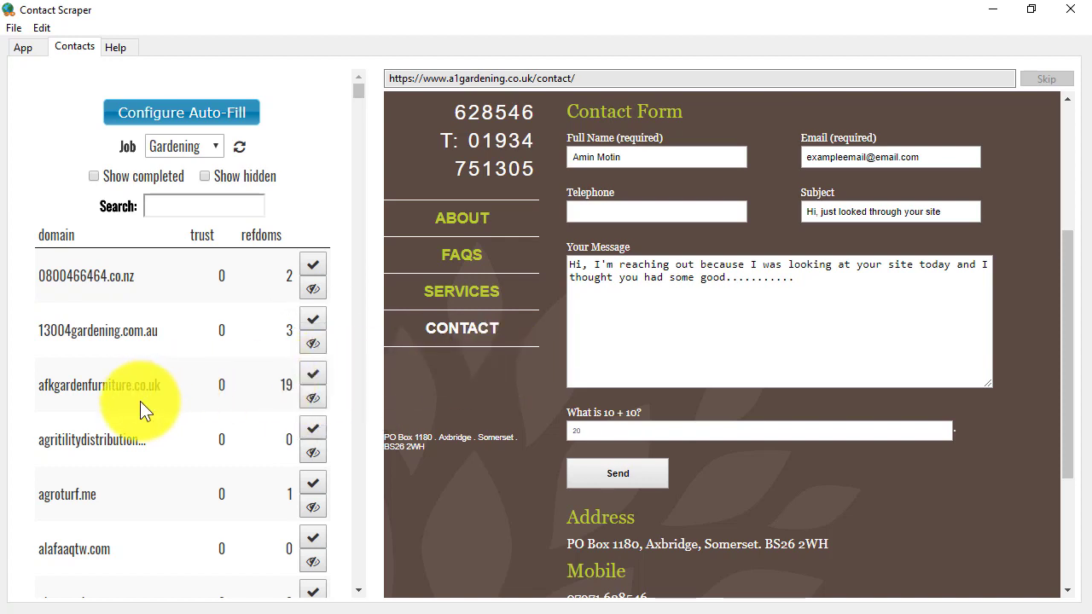
Step: Open the contact page of agroturf.me and hide that entry from the contact list
{"action": "scroll", "coordinate": [140, 401], "scroll_direction": "down", "scroll_amount": 4}
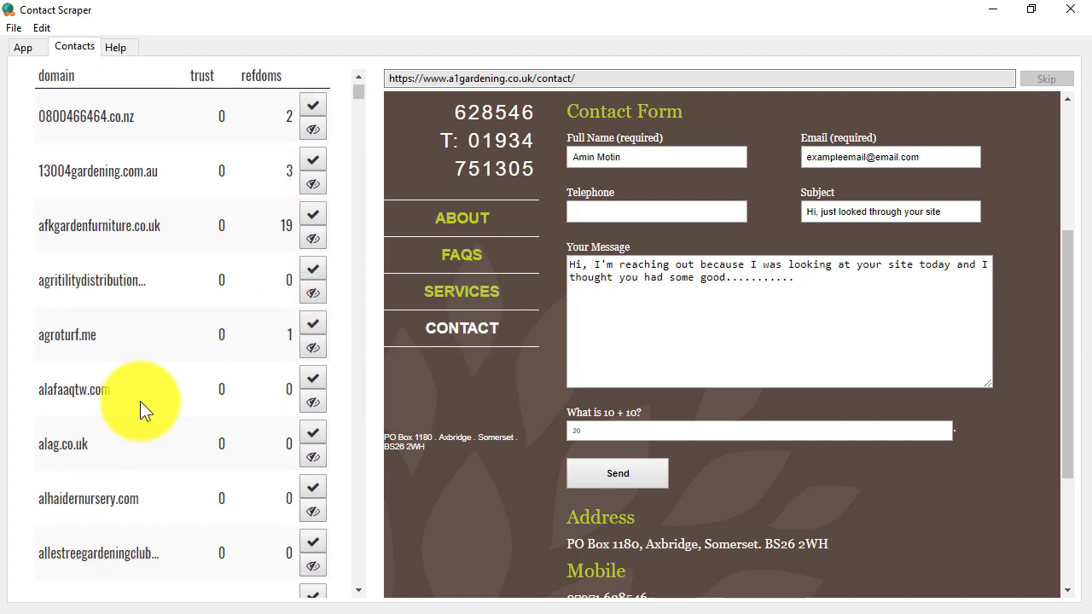
{"action": "left_click", "coordinate": [48, 325]}
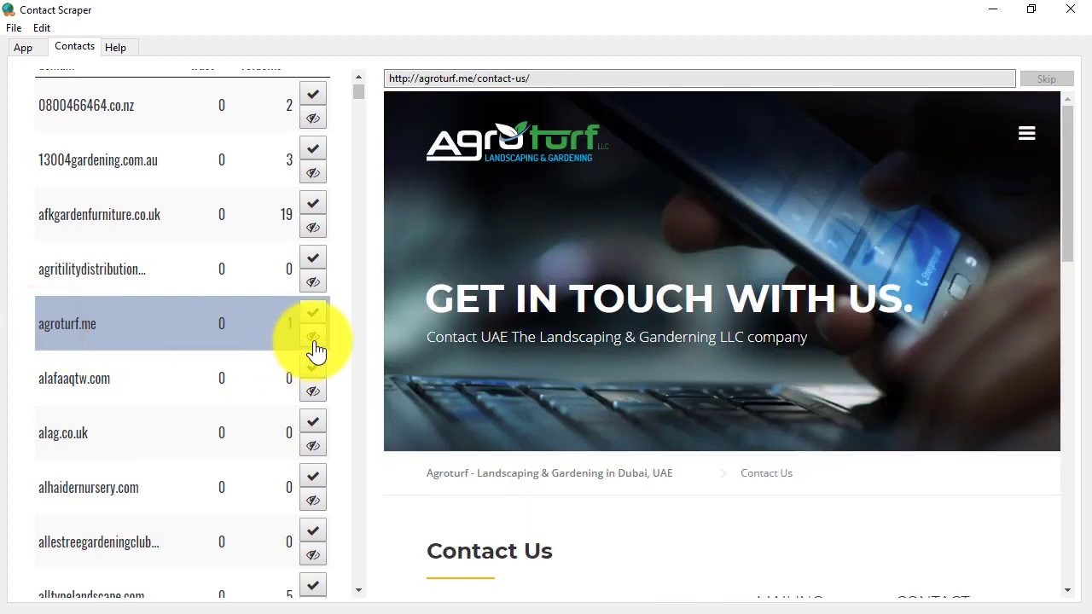
{"action": "left_click", "coordinate": [313, 347]}
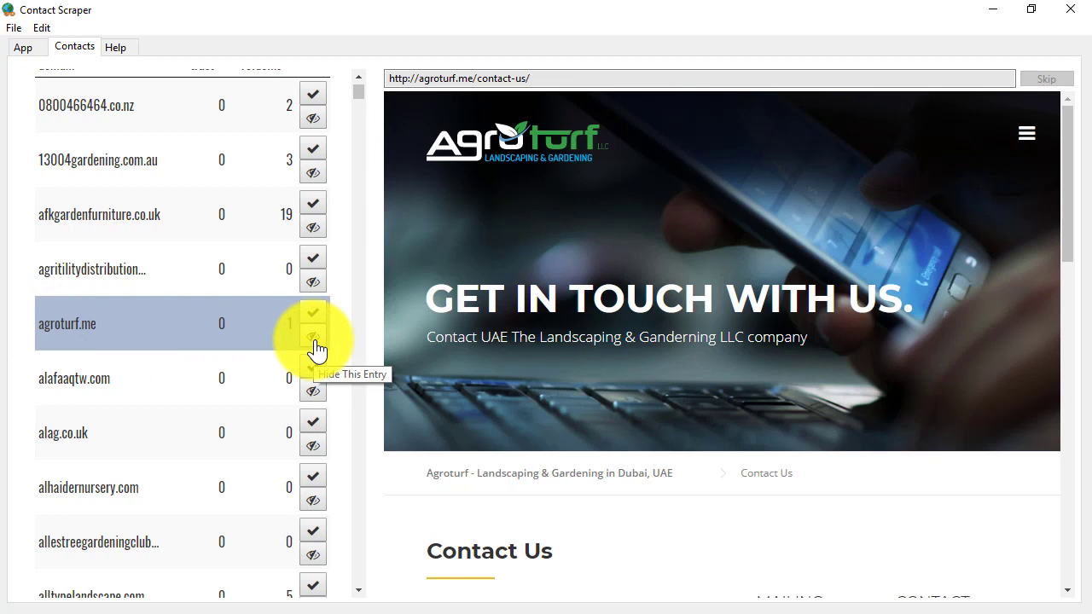
{"action": "left_click", "coordinate": [314, 346]}
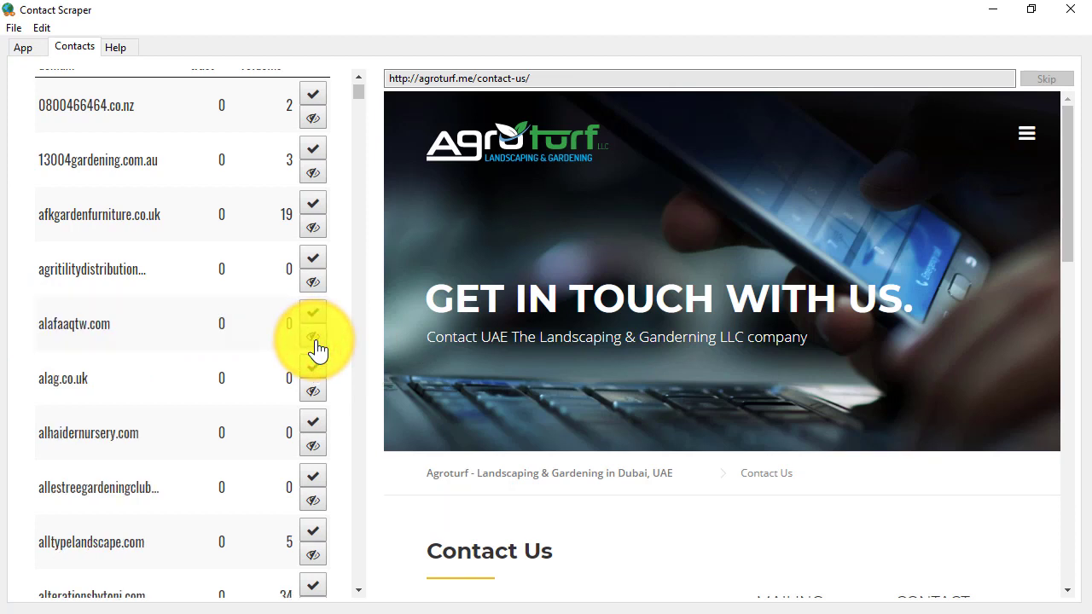
Step: Show the completed contacts in the list and try the option that shows hidden contacts
{"action": "left_click_drag", "start_coordinate": [361, 94], "coordinate": [360, 74]}
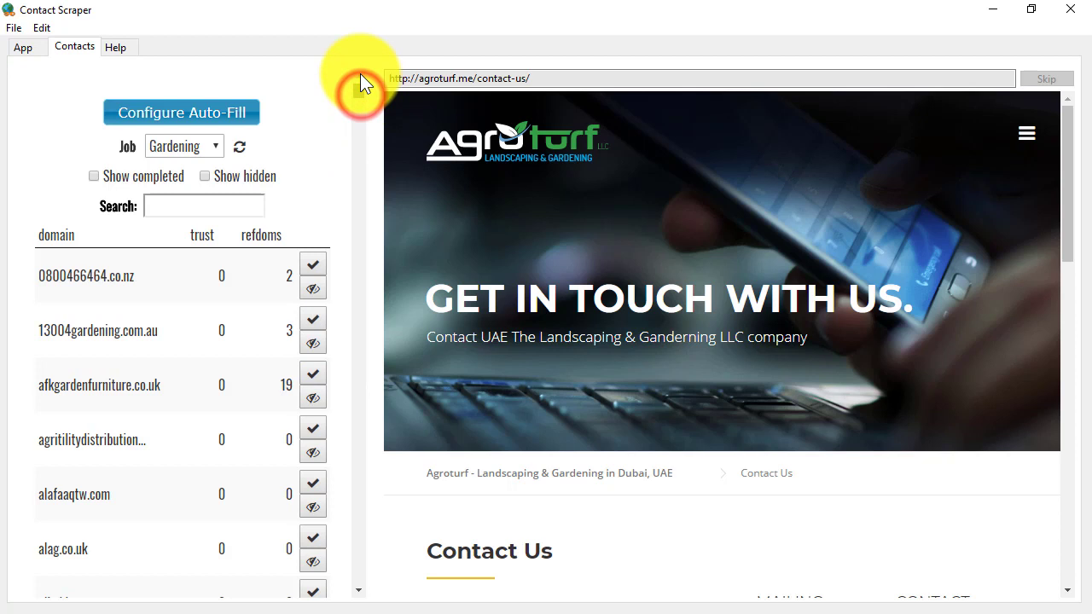
{"action": "left_click", "coordinate": [95, 177]}
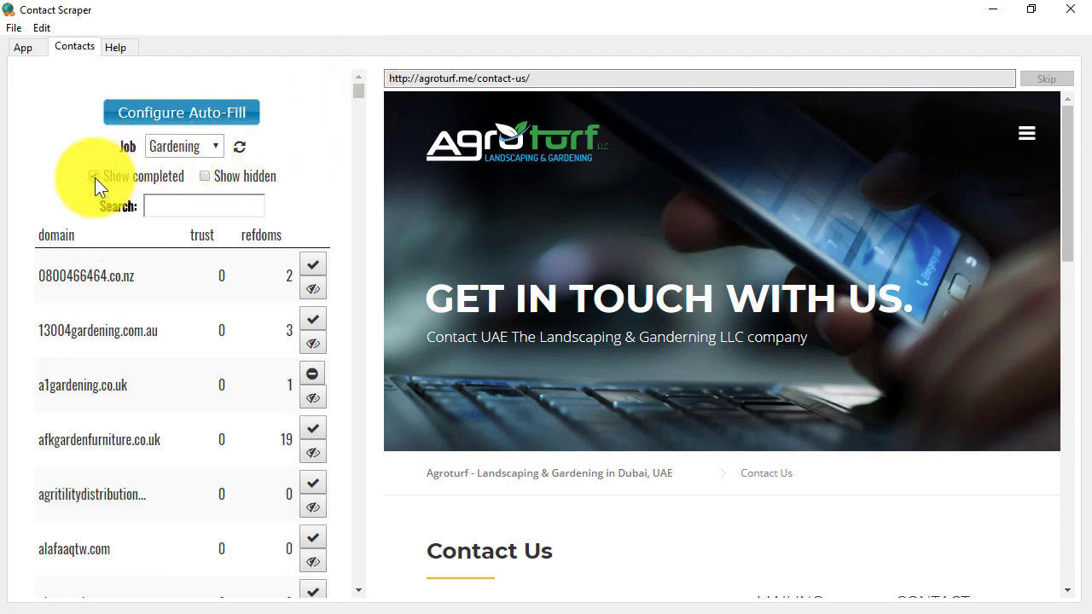
{"action": "left_click", "coordinate": [205, 178]}
{"action": "left_click", "coordinate": [205, 179]}
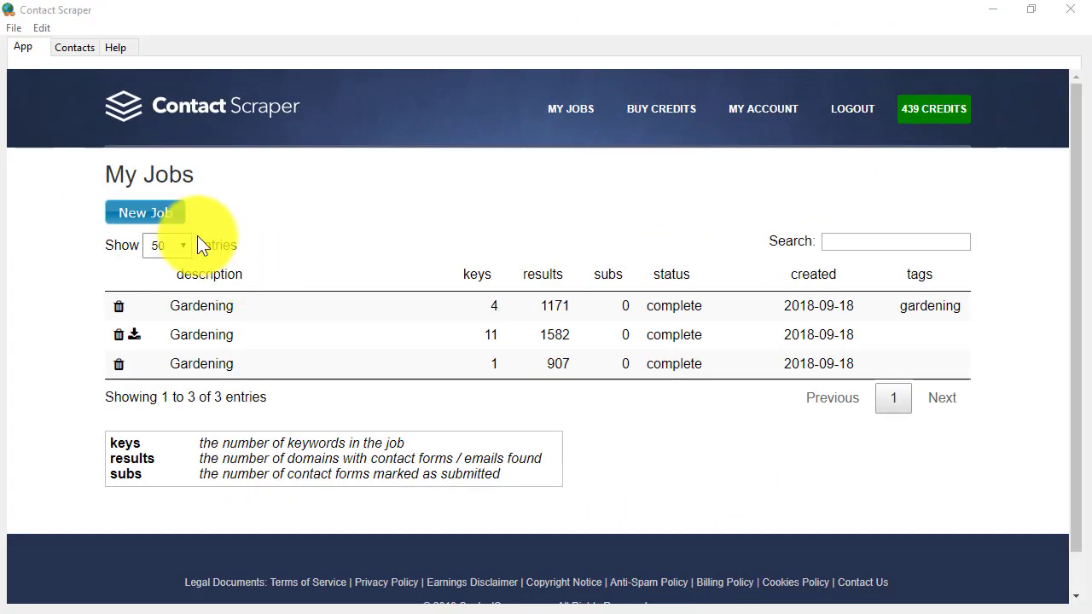
Step: Start a new job from My Jobs and set its type to Email Addresses
{"action": "left_click", "coordinate": [142, 213]}
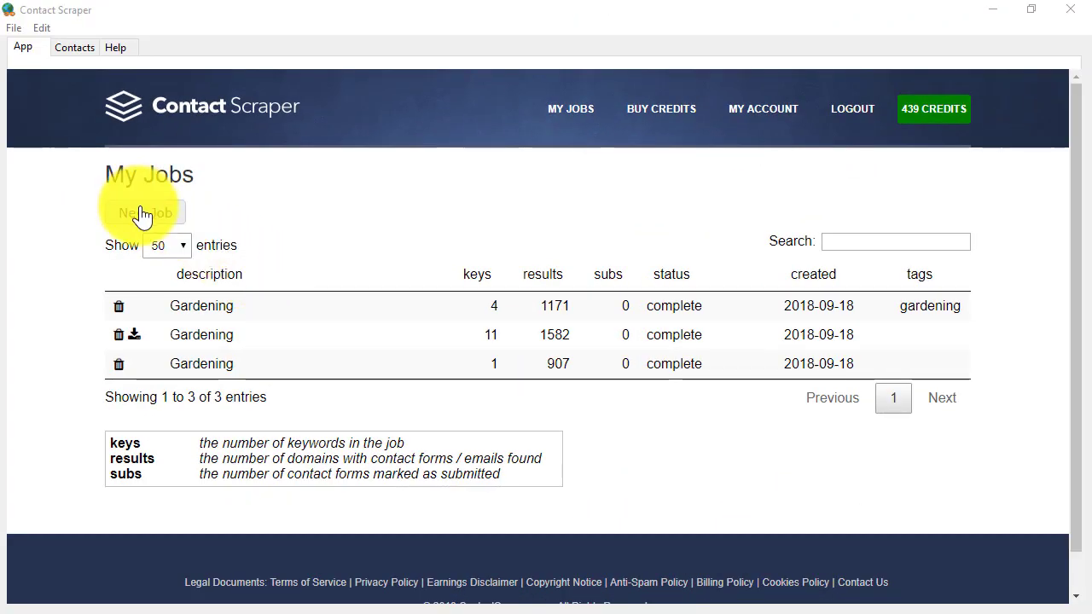
{"action": "left_click", "coordinate": [143, 214]}
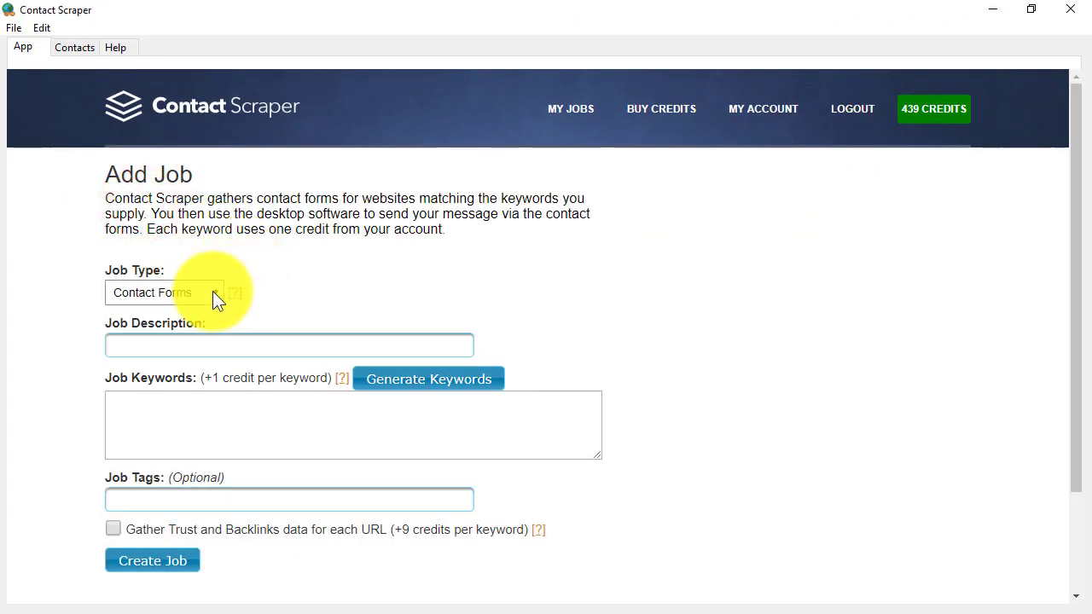
{"action": "left_click", "coordinate": [212, 291]}
{"action": "left_click", "coordinate": [187, 327]}
Step: Describe the job as Weight loss, paste the keywords weight loss, dieting, diet, nutrition and fitness, and tag it Weight Loss Demo
{"action": "left_click", "coordinate": [195, 347]}
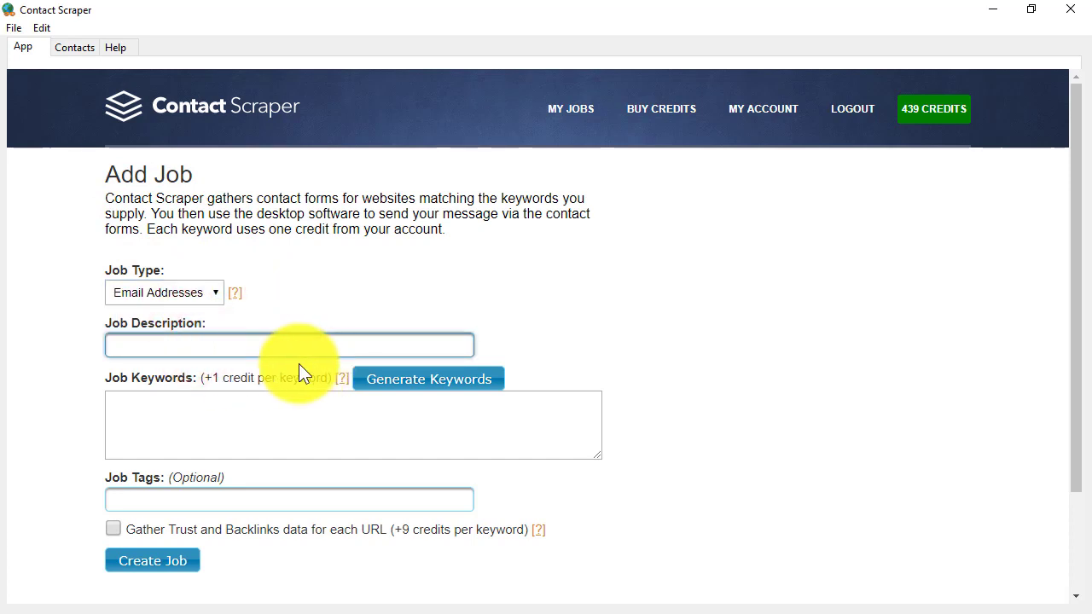
{"action": "type", "text": "Weight loss"}
{"action": "left_click", "coordinate": [276, 419]}
{"action": "right_click", "coordinate": [286, 430]}
{"action": "left_click", "coordinate": [318, 513]}
{"action": "left_click", "coordinate": [198, 502]}
{"action": "type", "text": "Weight"}
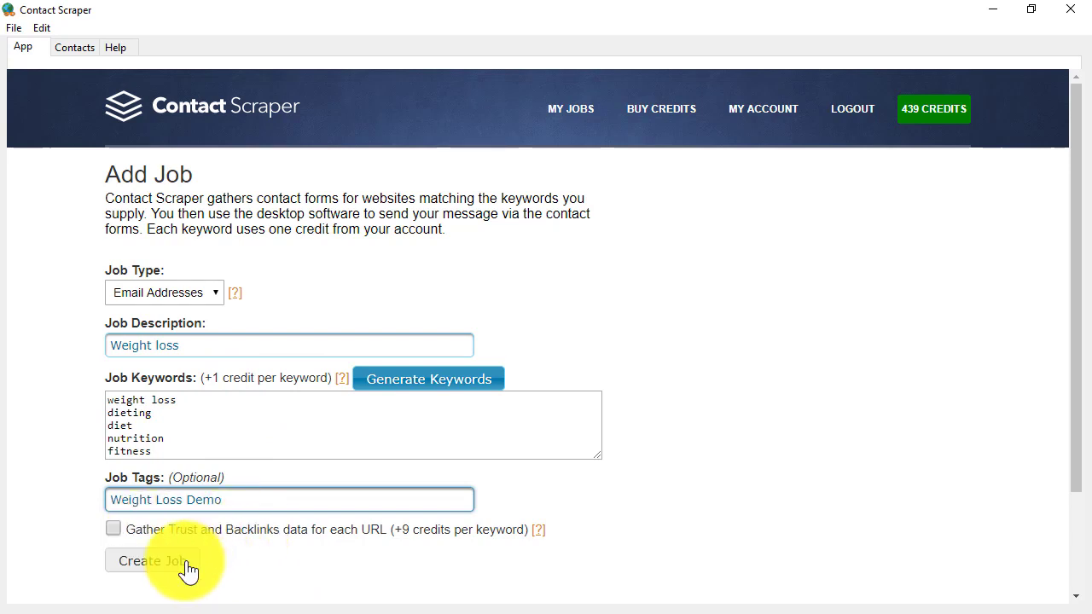
Step: Enable gathering Trust and Backlinks data for each URL, and create the Weight loss job
{"action": "left_click", "coordinate": [113, 528]}
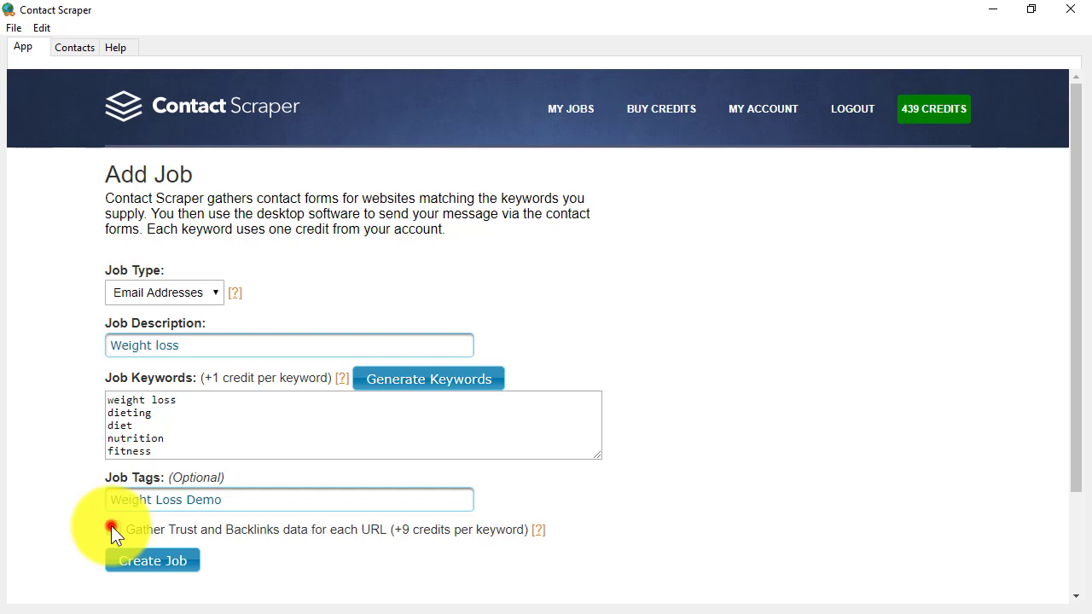
{"action": "left_click", "coordinate": [151, 566]}
{"action": "left_click", "coordinate": [651, 440]}
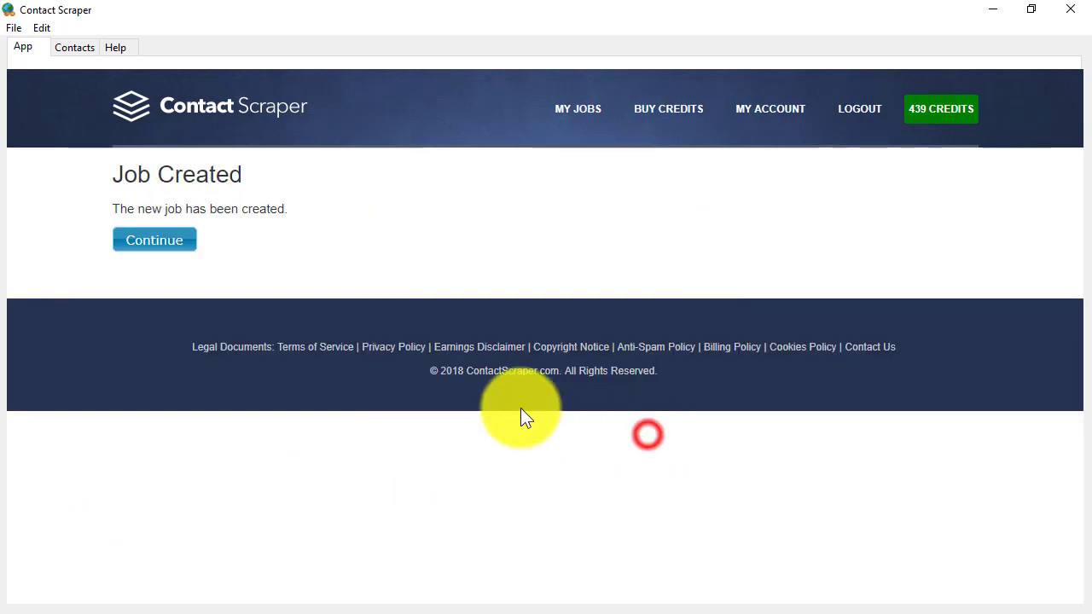
Step: Return to the jobs list and download the completed Weight loss job's results, saving cs_emails_Weight_loss_66.csv
{"action": "left_click", "coordinate": [161, 240]}
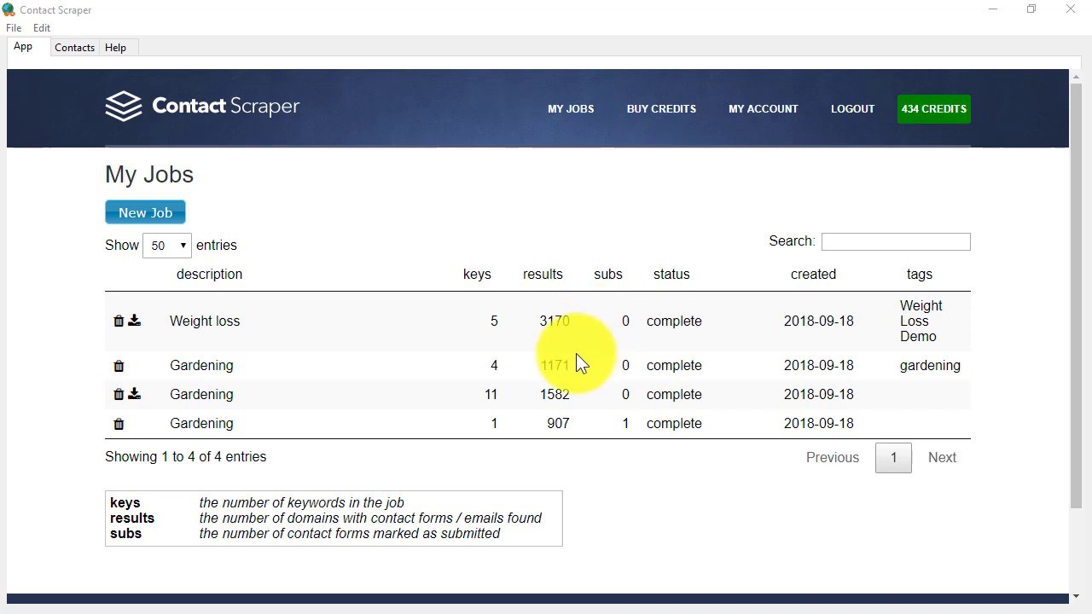
{"action": "left_click", "coordinate": [135, 324]}
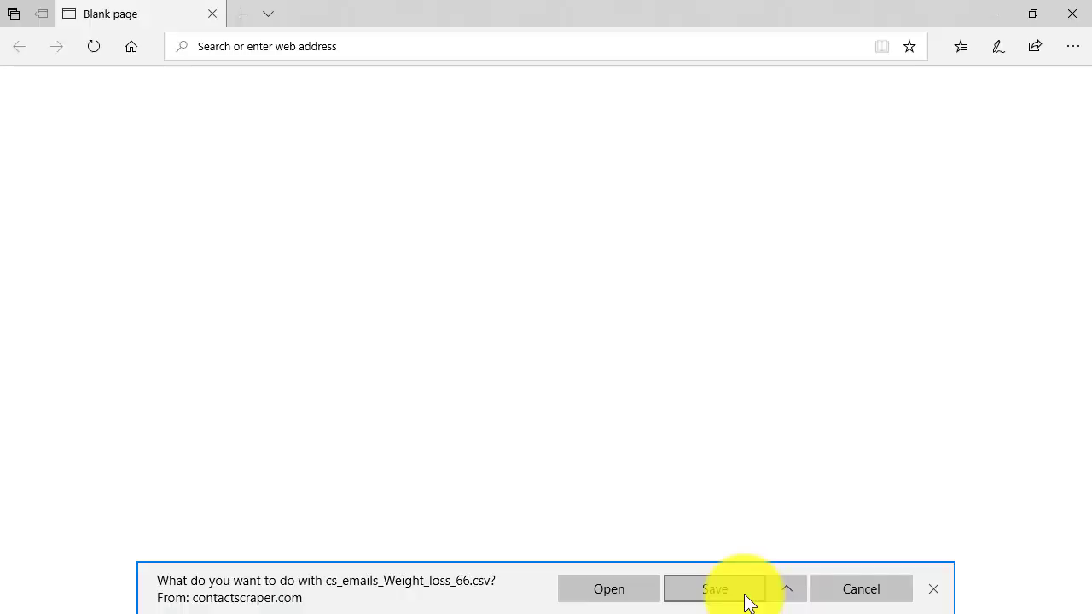
{"action": "left_click", "coordinate": [740, 598]}
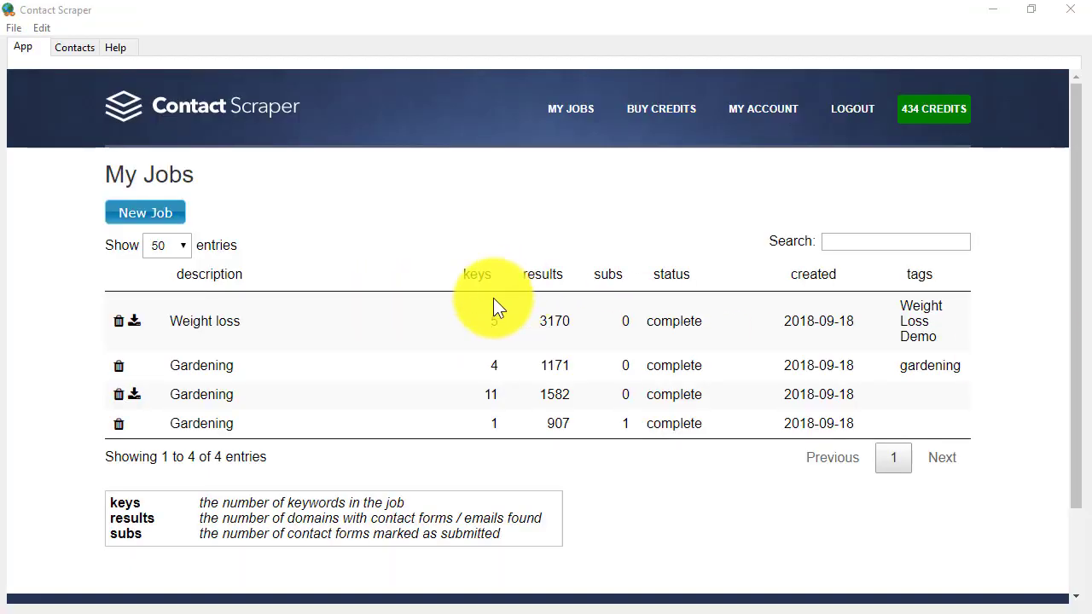
Step: Search the jobs list for "weight", and clear the search to list all jobs again
{"action": "left_click", "coordinate": [847, 247]}
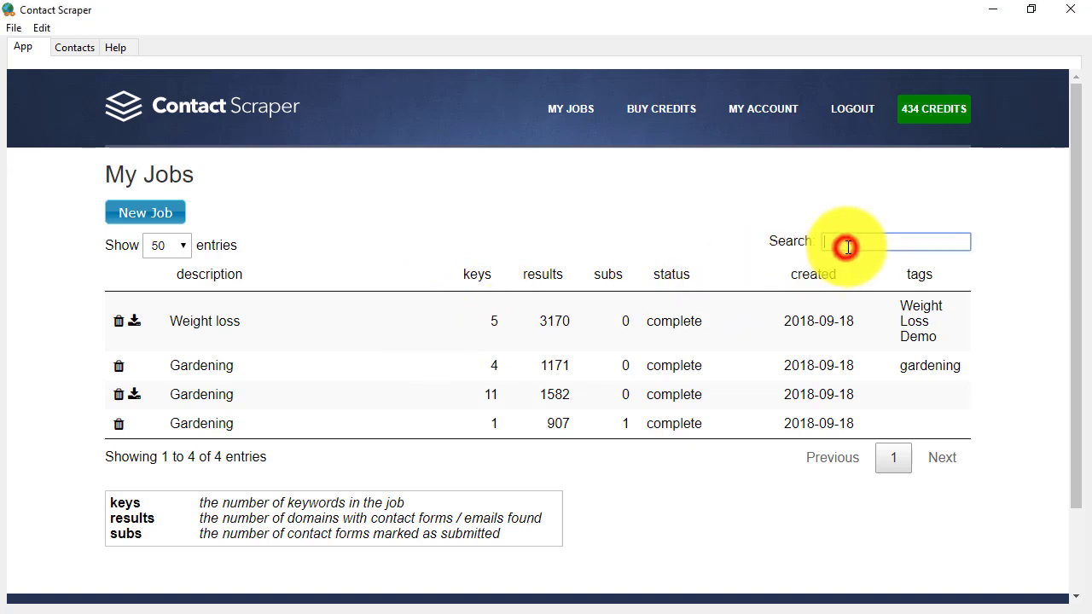
{"action": "type", "text": "weight"}
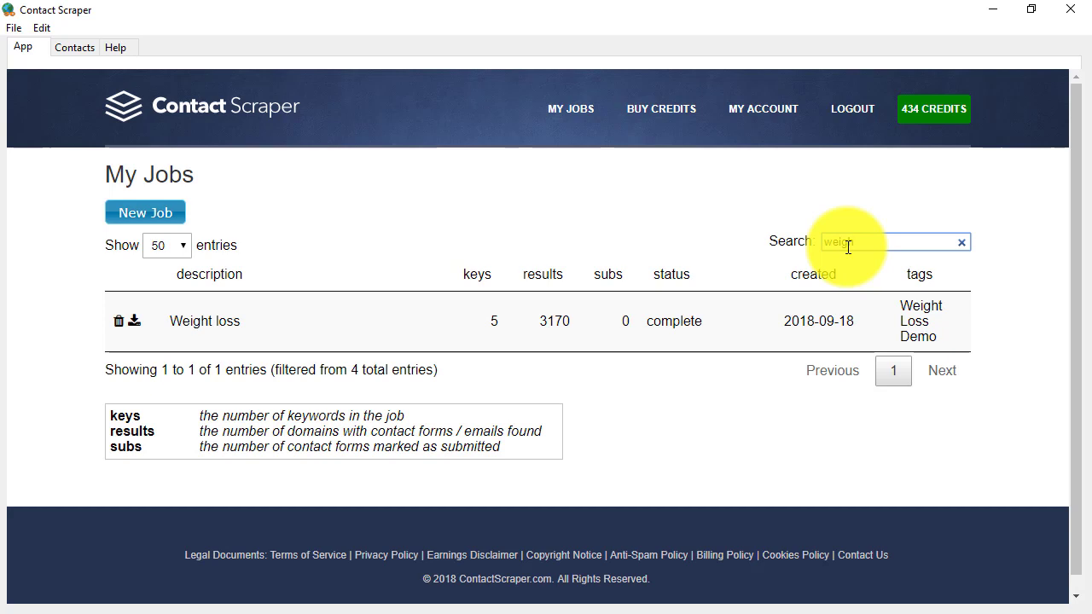
{"action": "double_click", "coordinate": [848, 247]}
{"action": "key", "text": "BackSpace"}
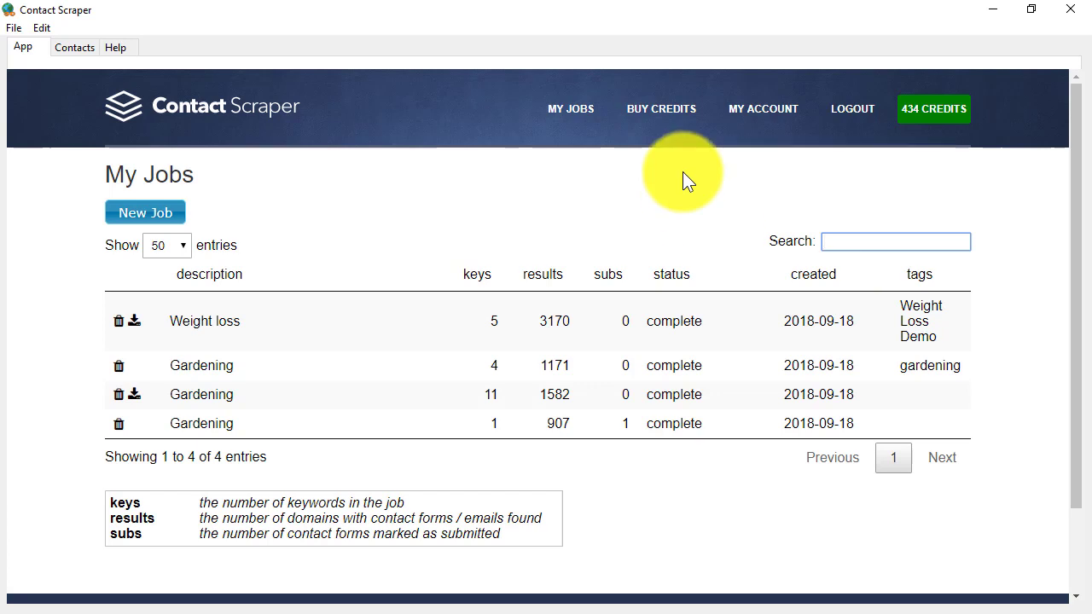
Step: View the credit packages offered for purchase and open the Help and Support page
{"action": "left_click", "coordinate": [665, 109]}
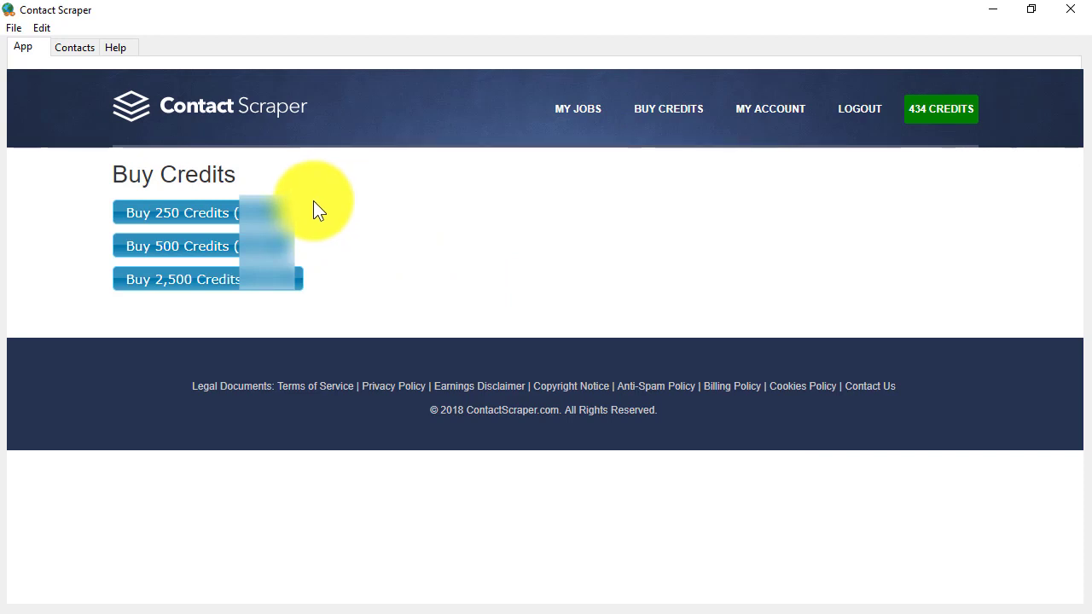
{"action": "left_click", "coordinate": [121, 48]}
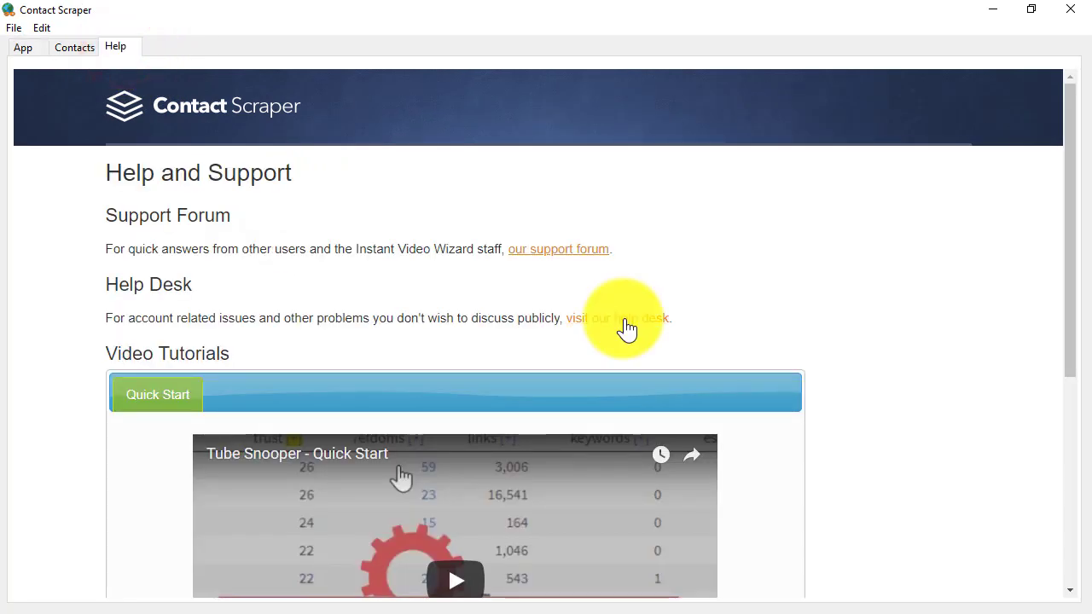